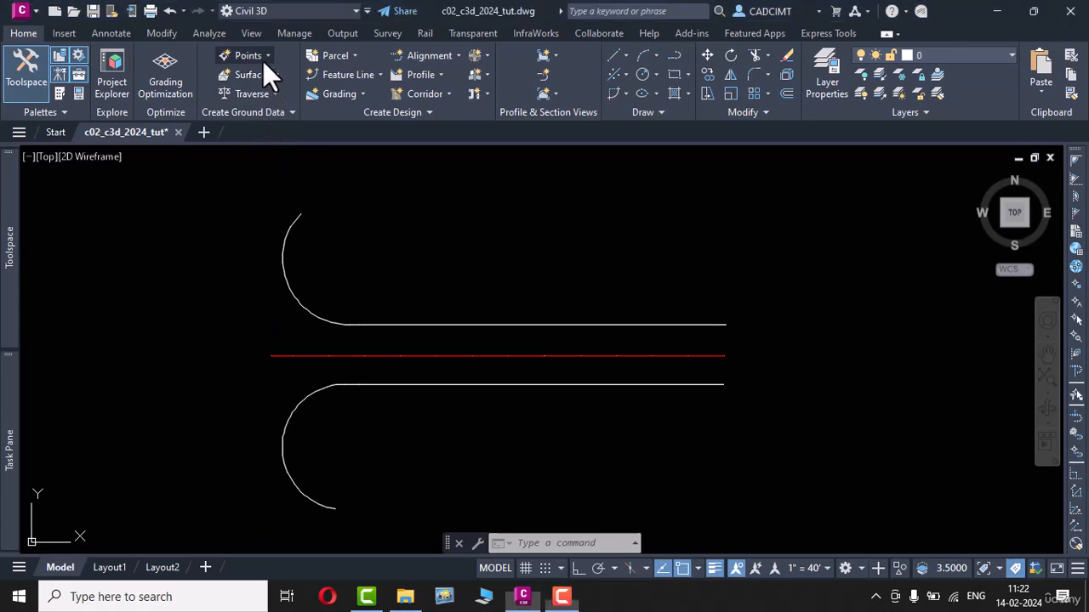
Step: Start a Station/Offset point on the red centreline alignment, placing it at station 0+00.00 at the east end with zero offset
left_click(262, 55)
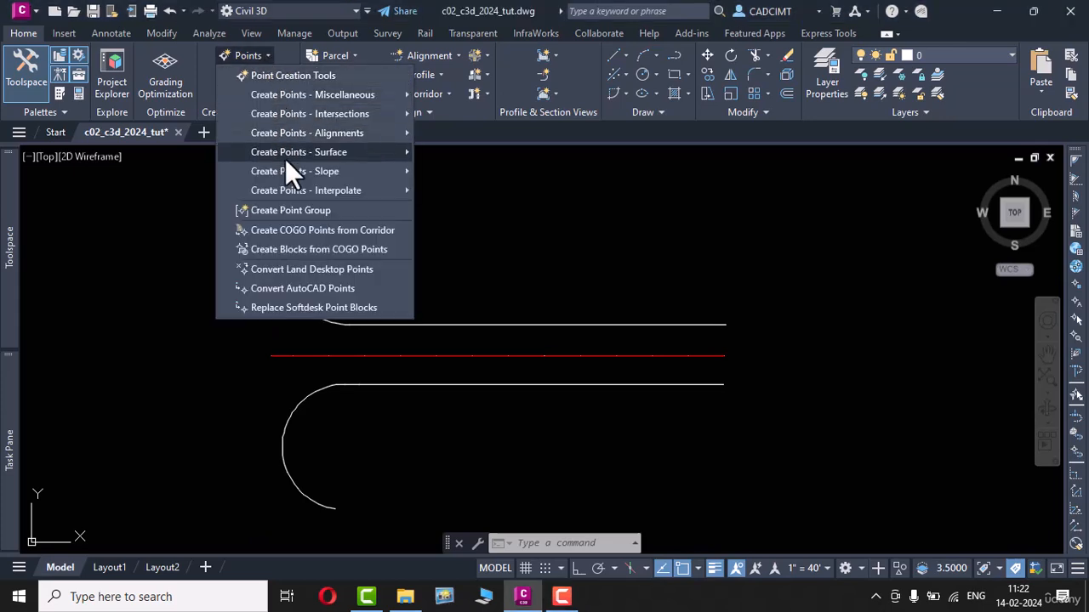
mouse_move(304, 137)
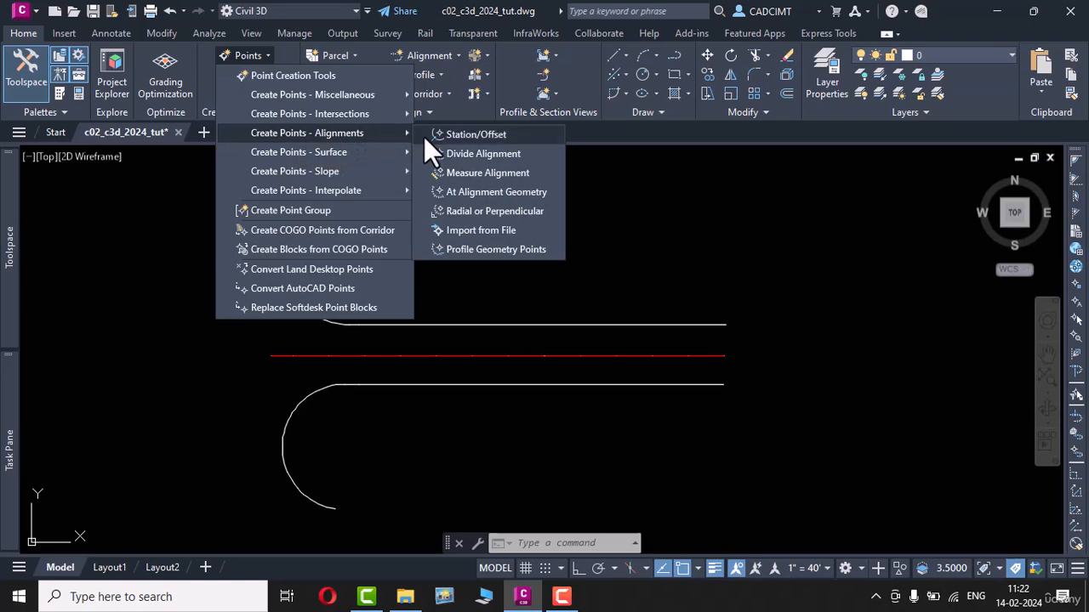
left_click(536, 134)
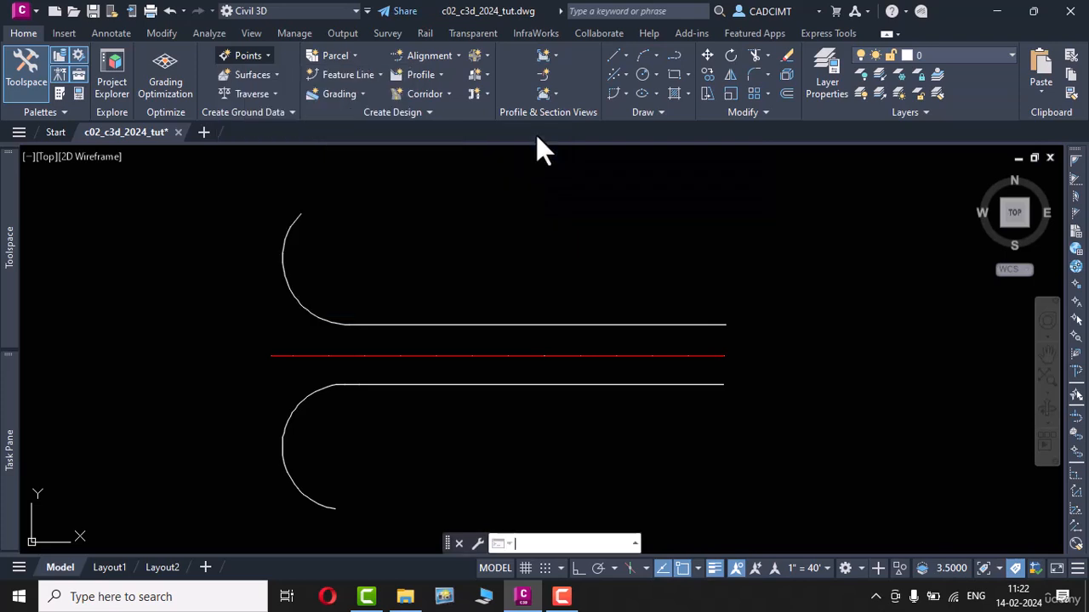
left_click_drag(246, 119, 295, 143)
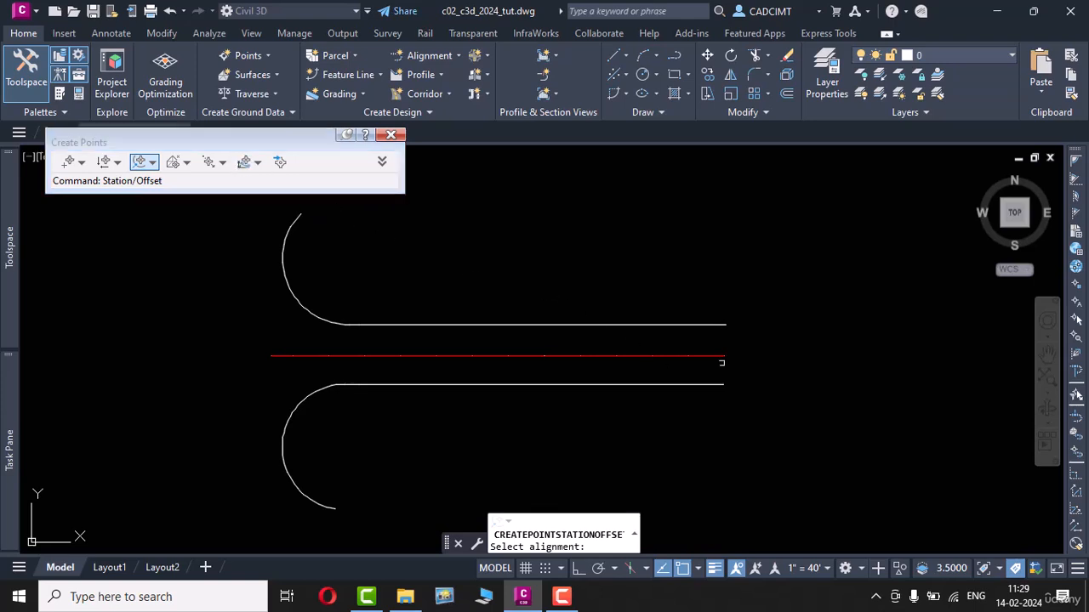
left_click(700, 356)
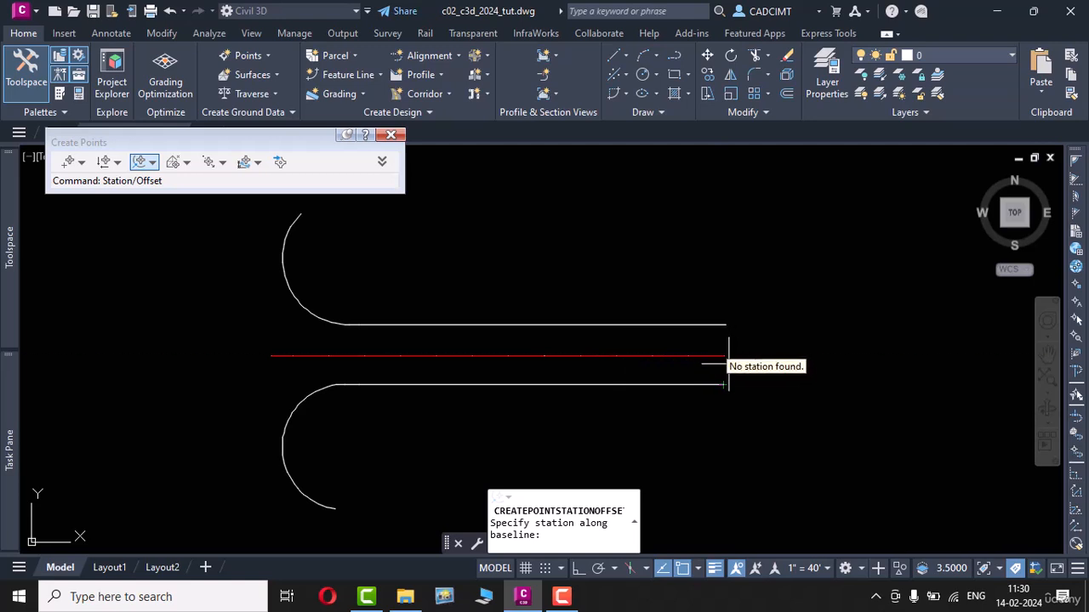
scroll(723, 355, "up", 4)
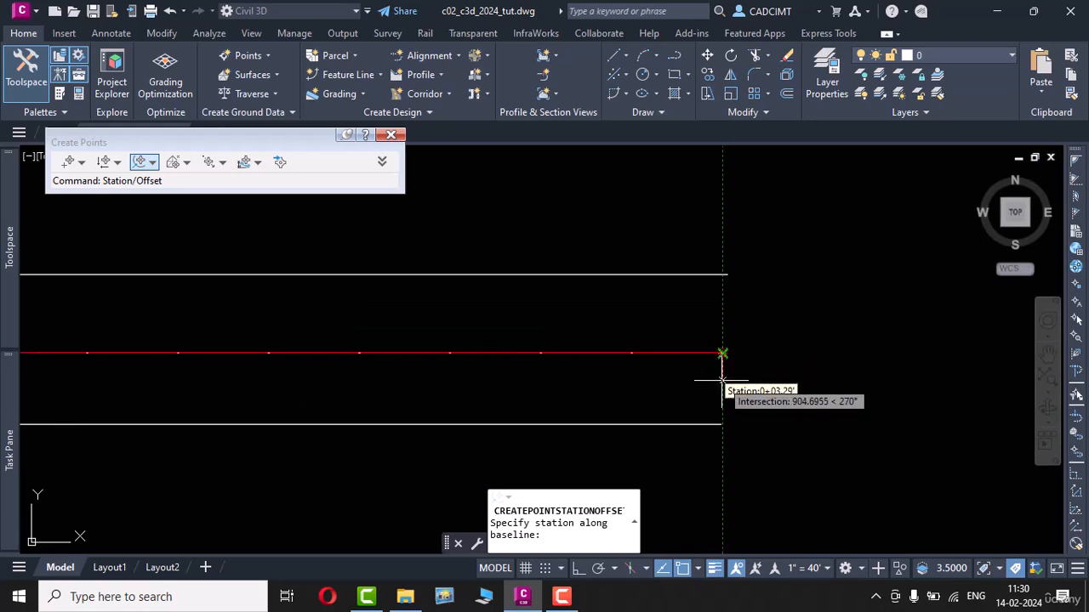
scroll(721, 357, "down", 2)
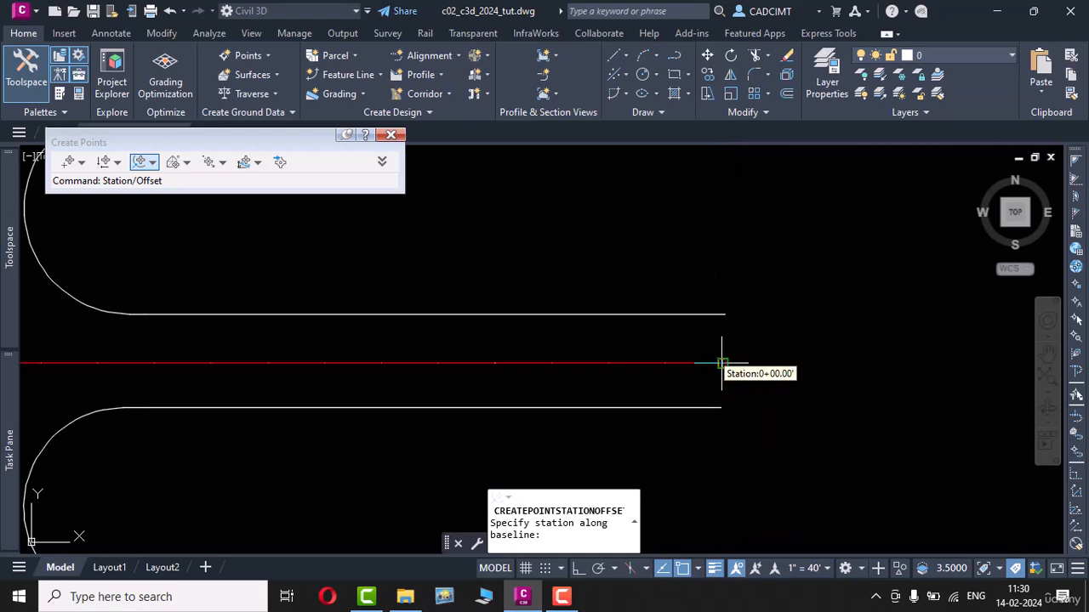
left_click(721, 364)
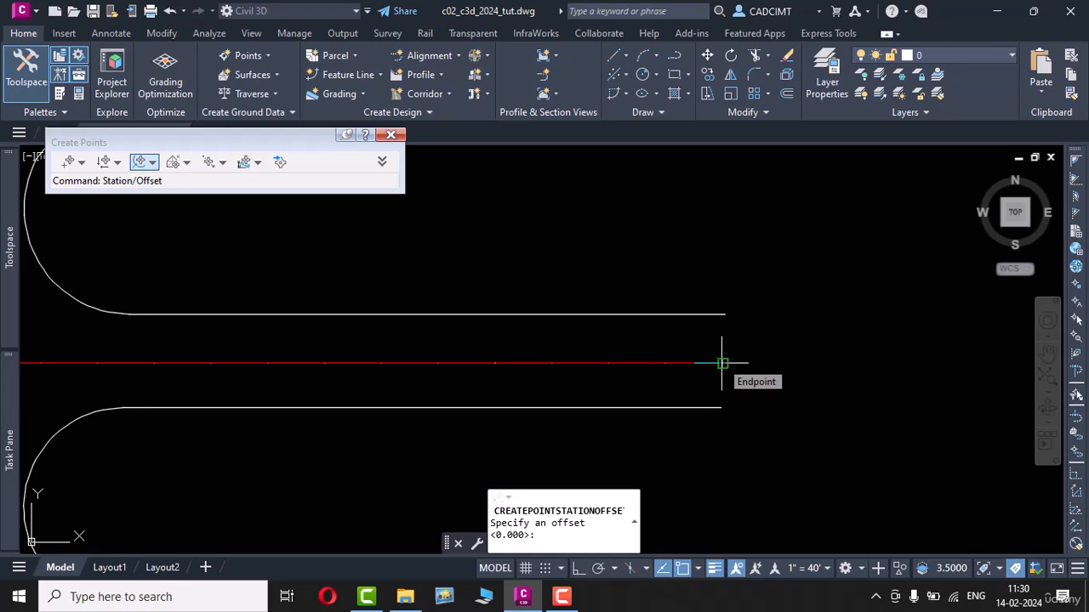
key("Return")
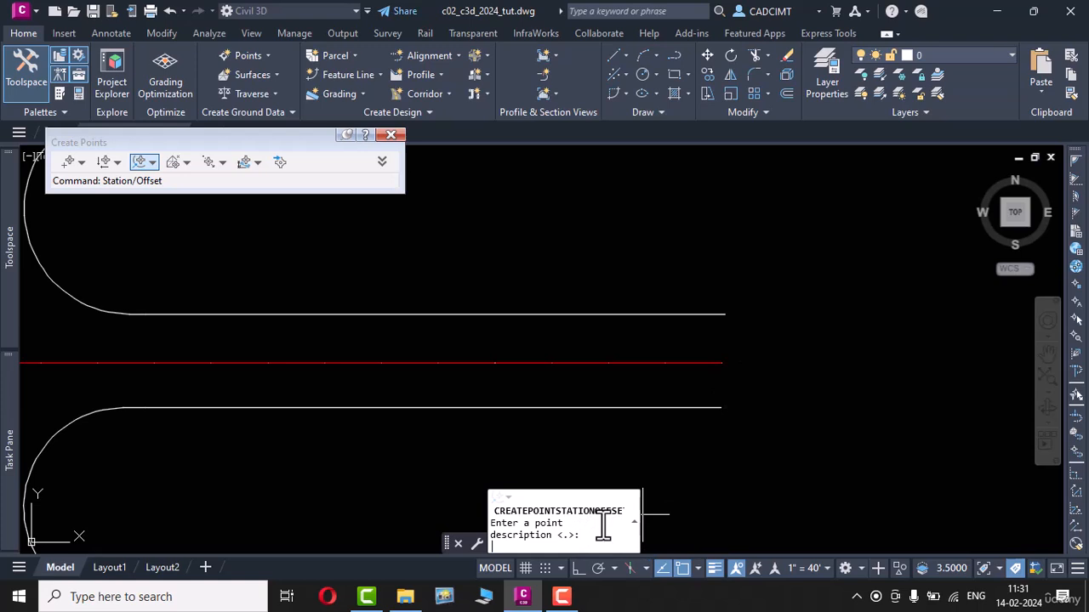
Step: Give the point at station 0+00.00 the description cl and an elevation of 100
type("cl")
key("Return")
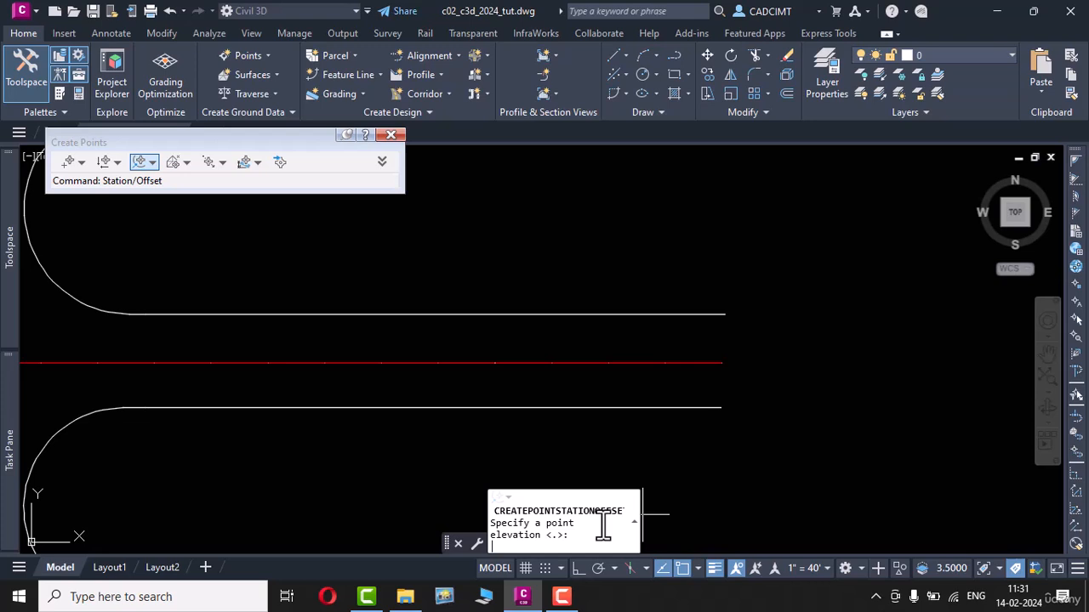
type("100")
key("Return")
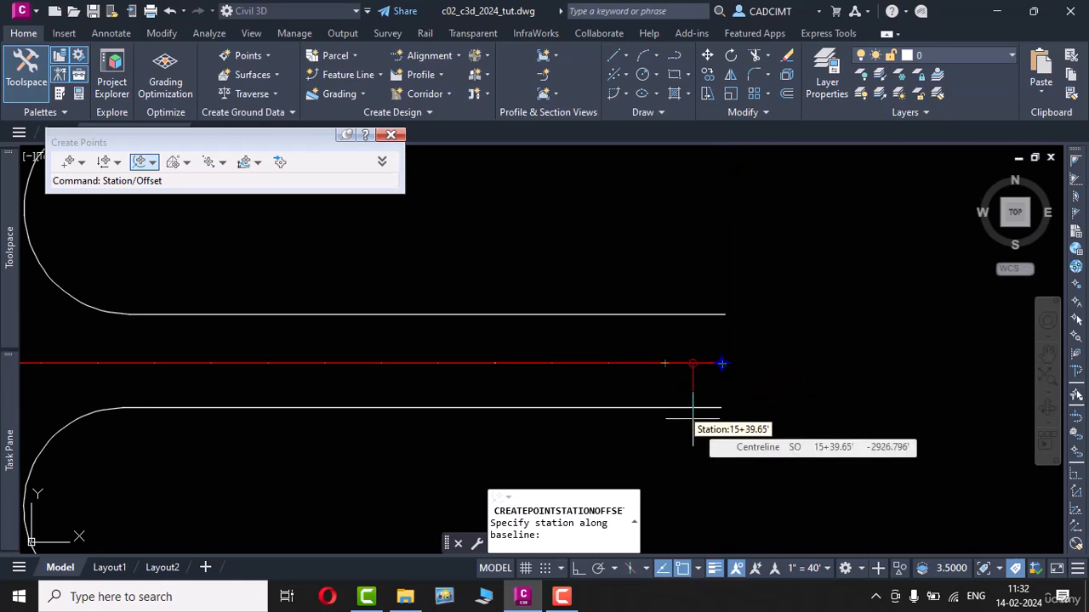
Step: Create the second centreline point at the next tick, about station 30+00, with zero offset, description cl and elevation 100
left_click(665, 363)
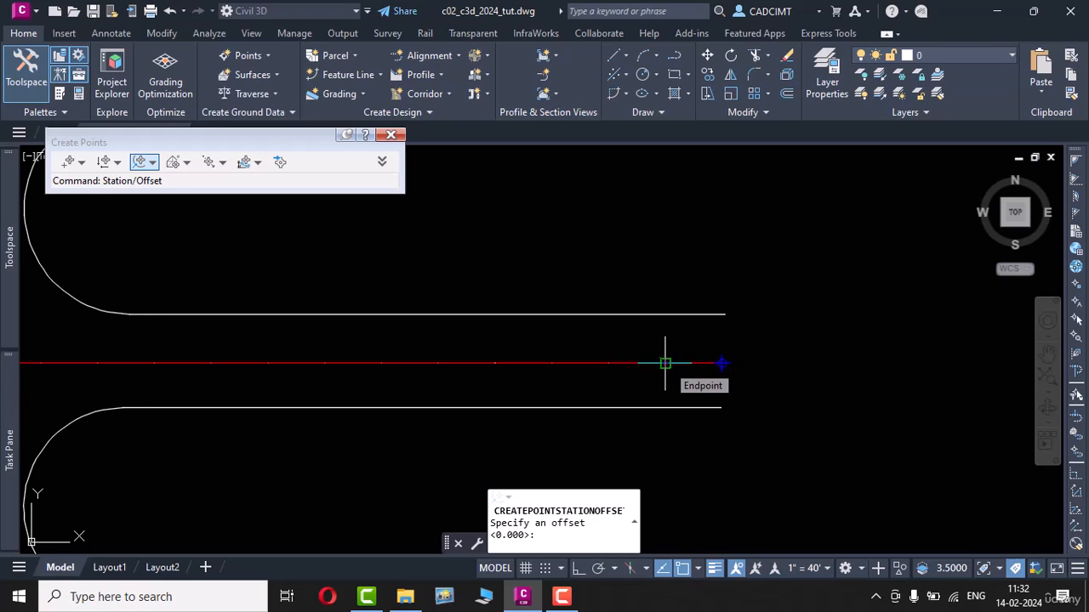
key("Return")
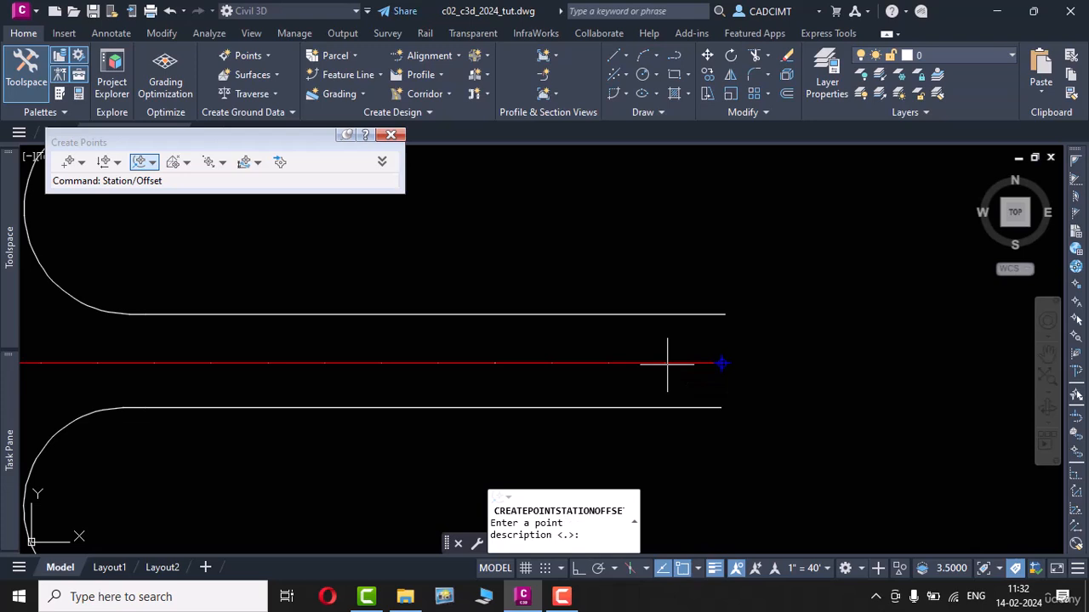
type("cl")
key("Return")
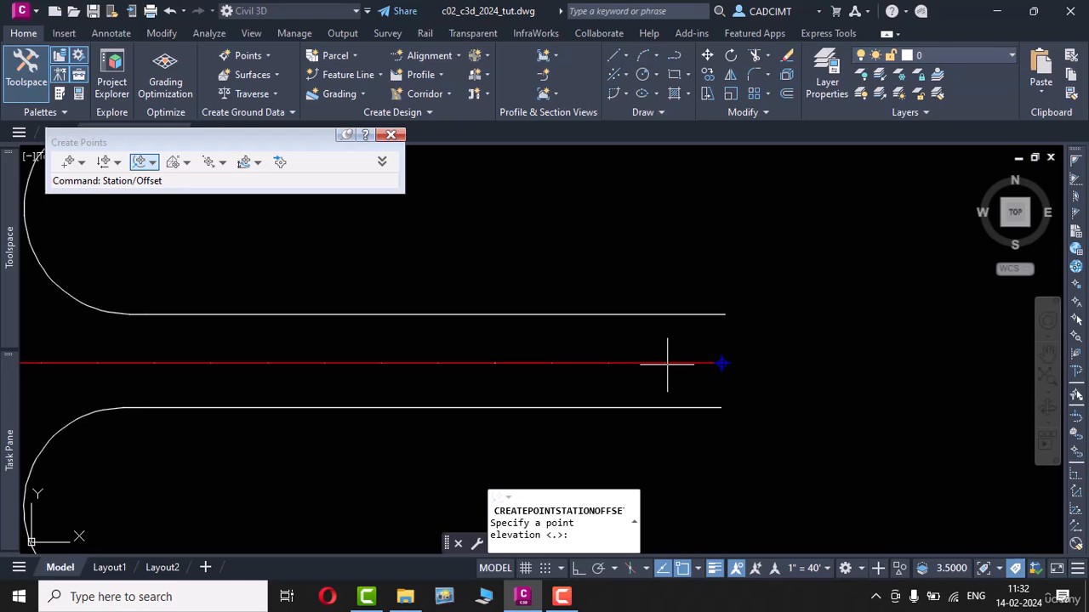
type("100")
key("Return")
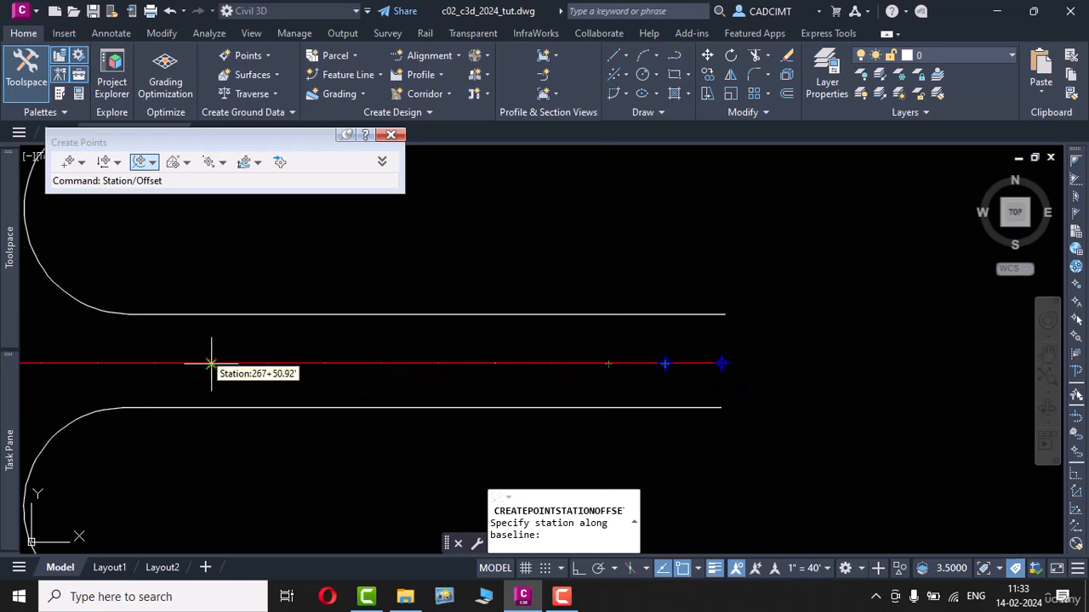
Step: Create the third centreline point at about station 60+00 with zero offset, description cl and elevation 100
left_click(608, 364)
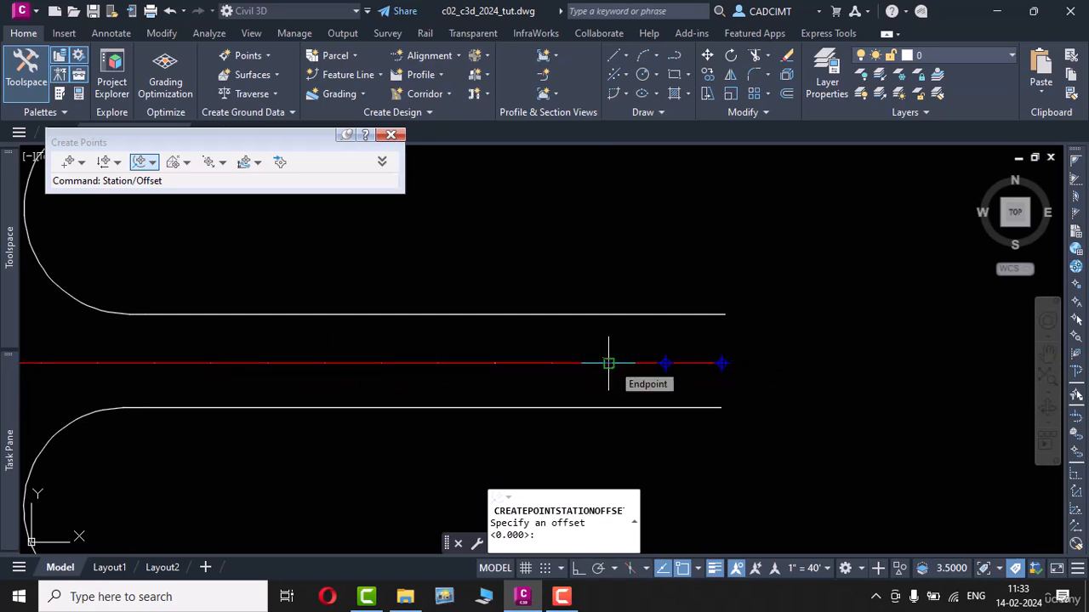
key("Return")
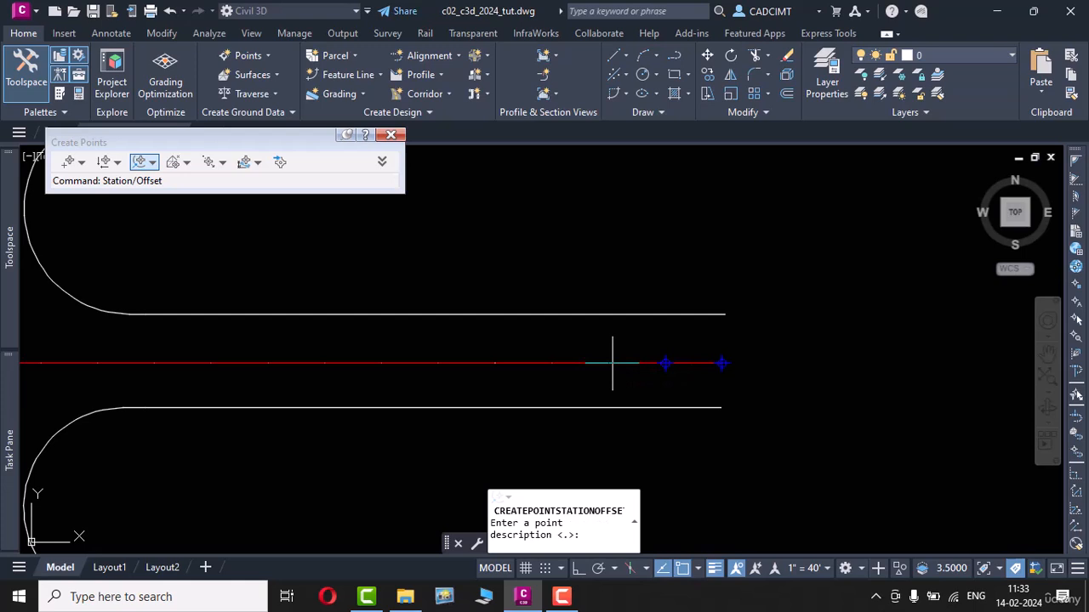
type("cl")
key("Return")
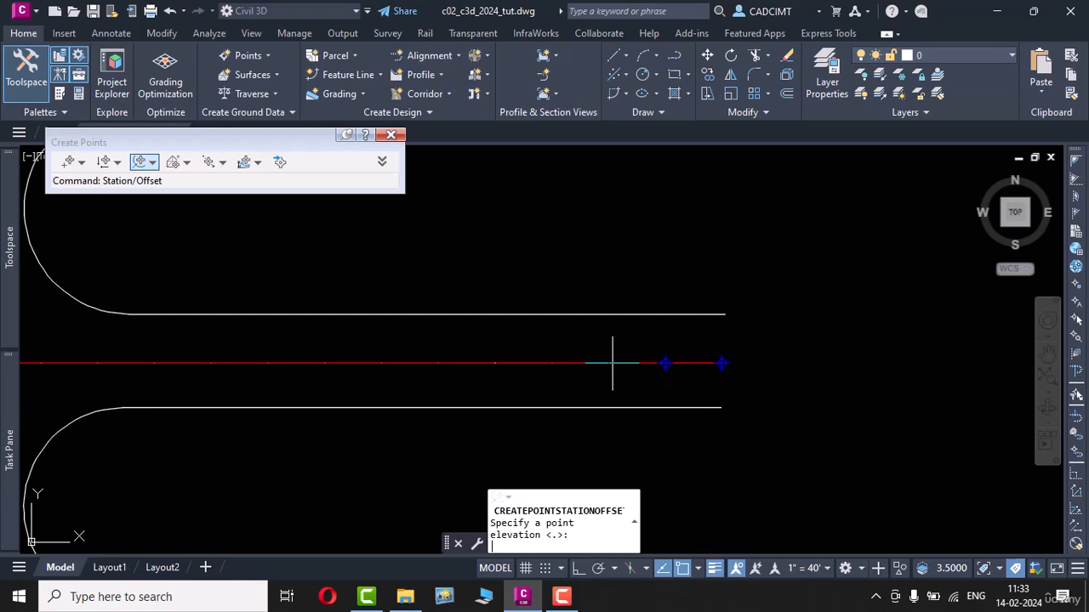
type("100")
key("Return")
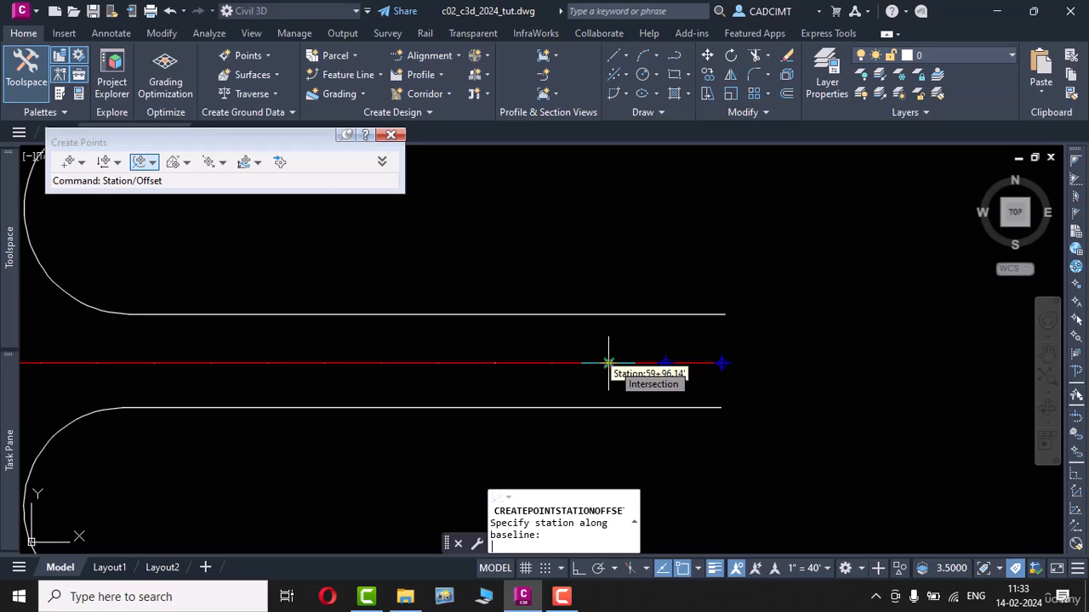
Step: Create points at the fourth and fifth ticks of the centreline, each with zero offset and elevation 100
left_click(553, 364)
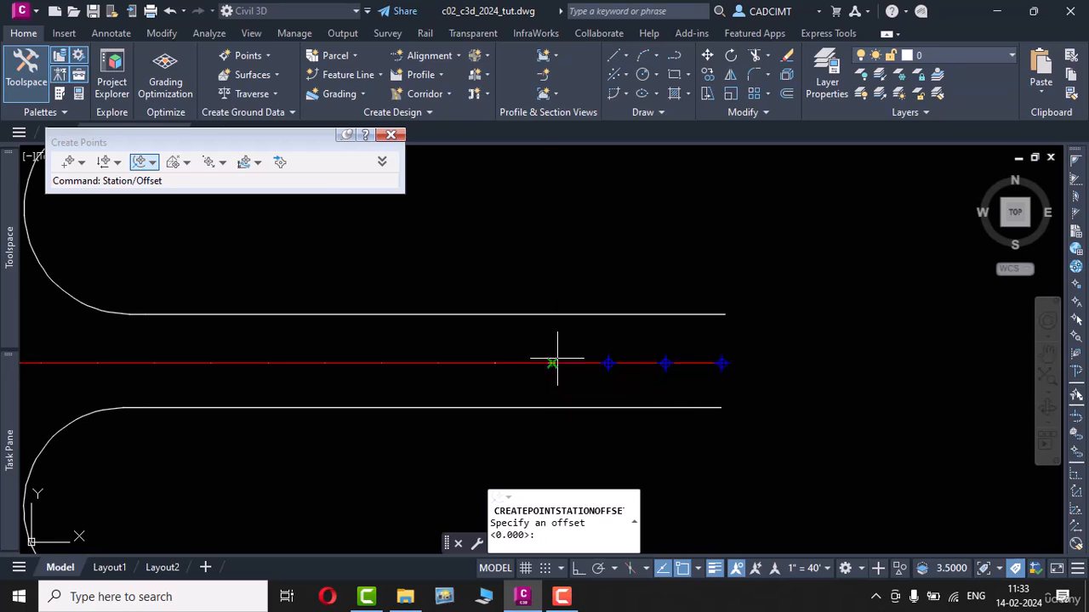
key("Return")
key("Return")
type("100")
key("Return")
left_click(495, 364)
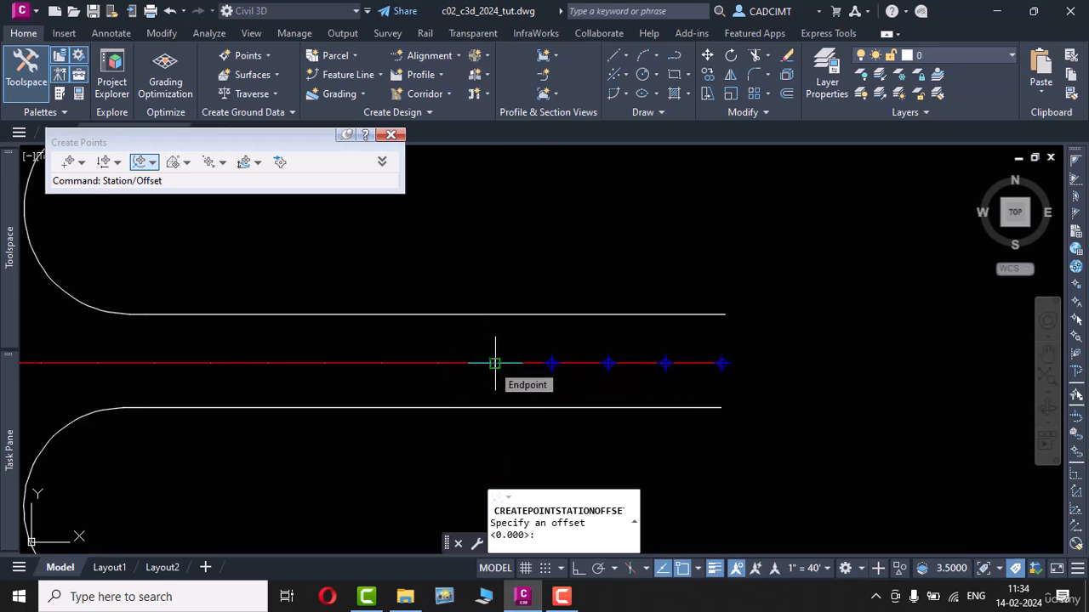
key("Return")
Step: Create points at about stations 150+00 and 180+00 on the centreline, each with zero offset and elevation 100
key("Return")
type("100")
key("Return")
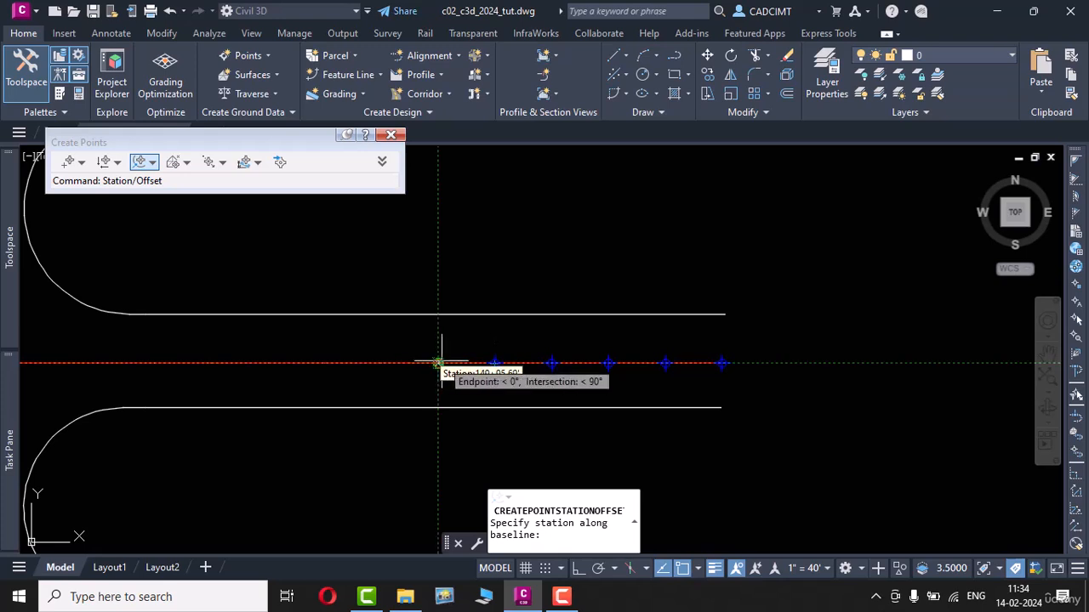
left_click(438, 364)
key("Return")
key("Return")
type("100")
key("Return")
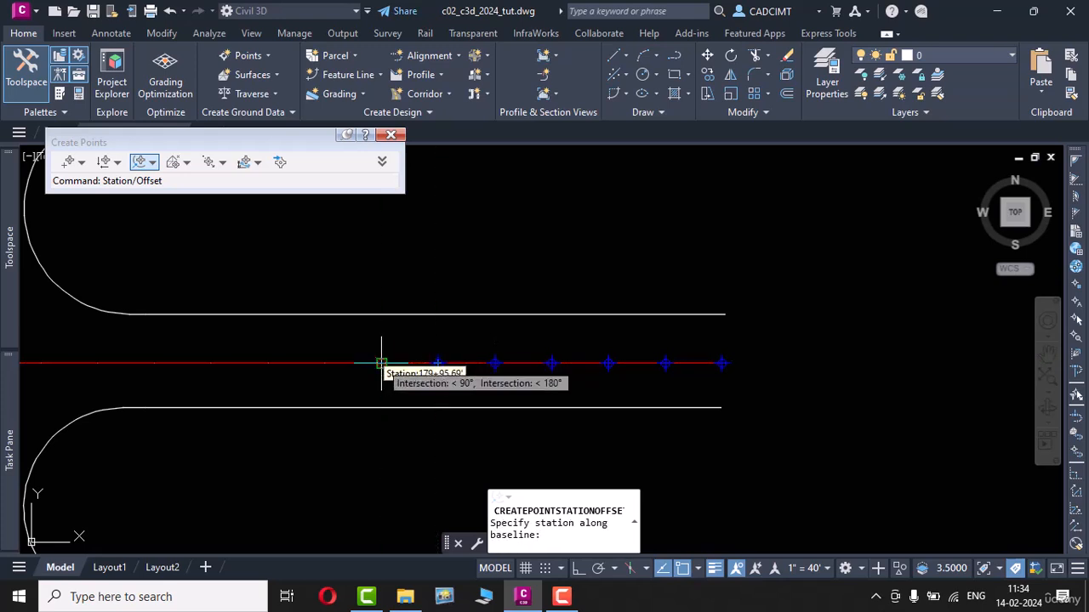
left_click(381, 364)
Step: Create points at the eighth and ninth centreline ticks, up to about station 240+00, each with zero offset and elevation 100
key("Return")
key("Return")
type("100")
key("Return")
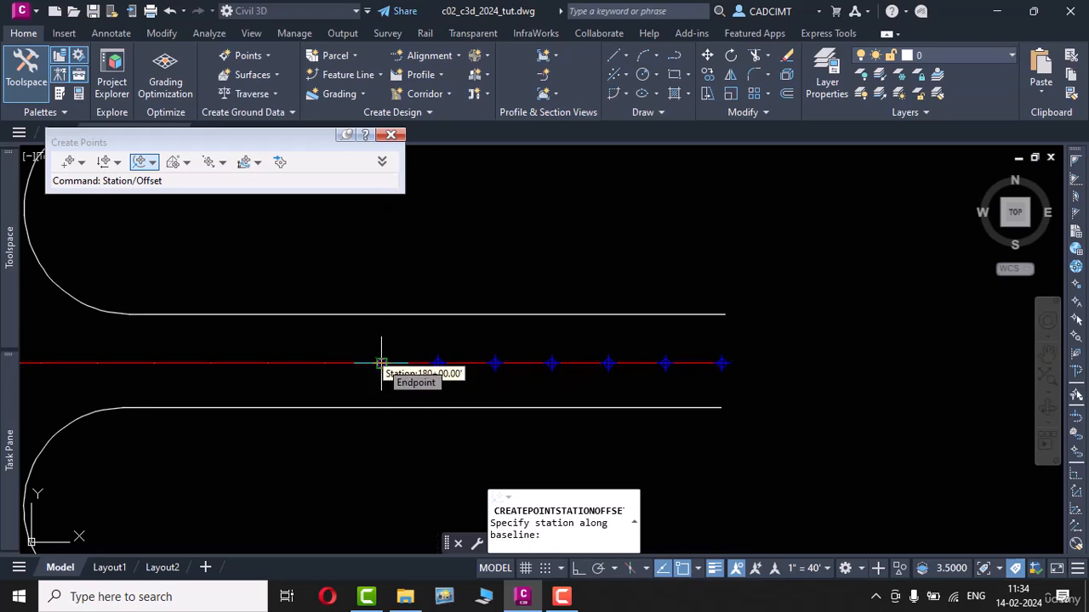
left_click(325, 364)
key("Return")
key("Return")
type("100")
key("Return")
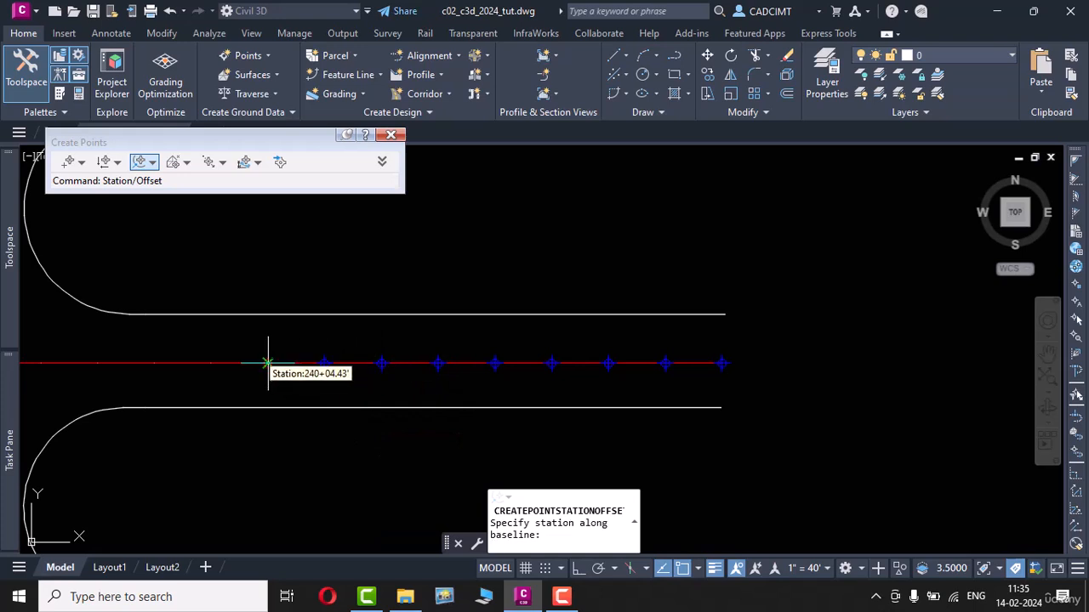
left_click(268, 364)
key("Return")
key("Return")
type("1")
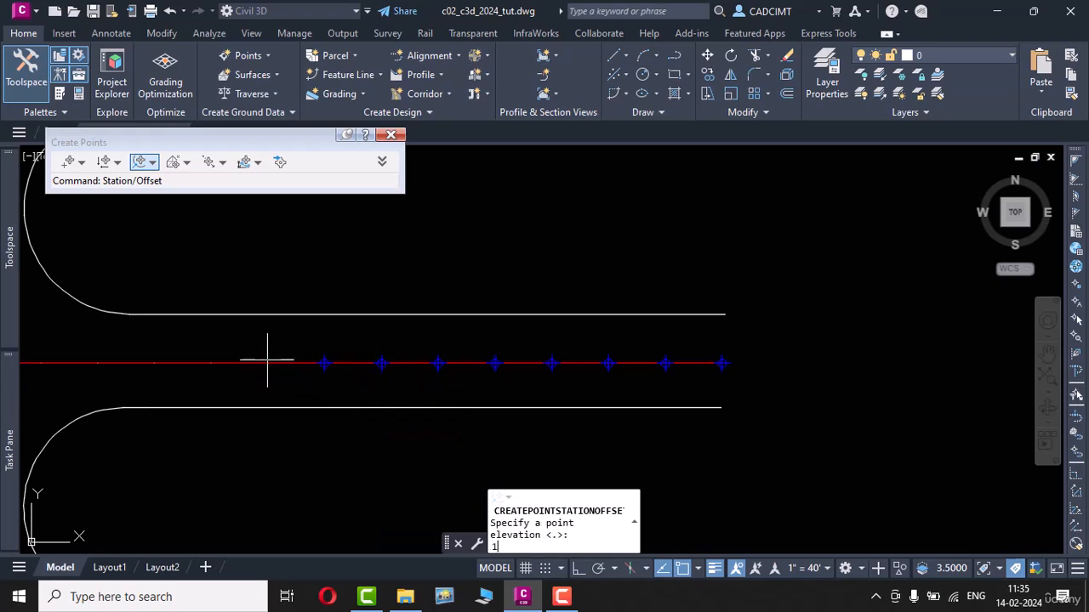
type("00")
key("Return")
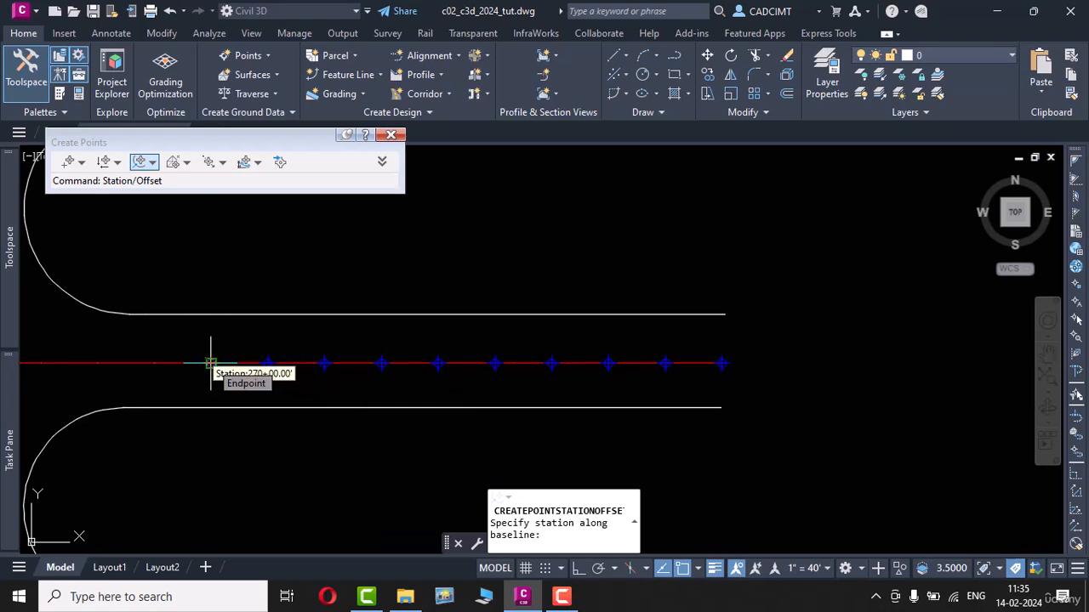
Step: Continue the zero-offset centreline points westward from station 270+00 through the eleventh tick
middle_click_drag(145, 378, 295, 390)
left_click(303, 375)
key("Return")
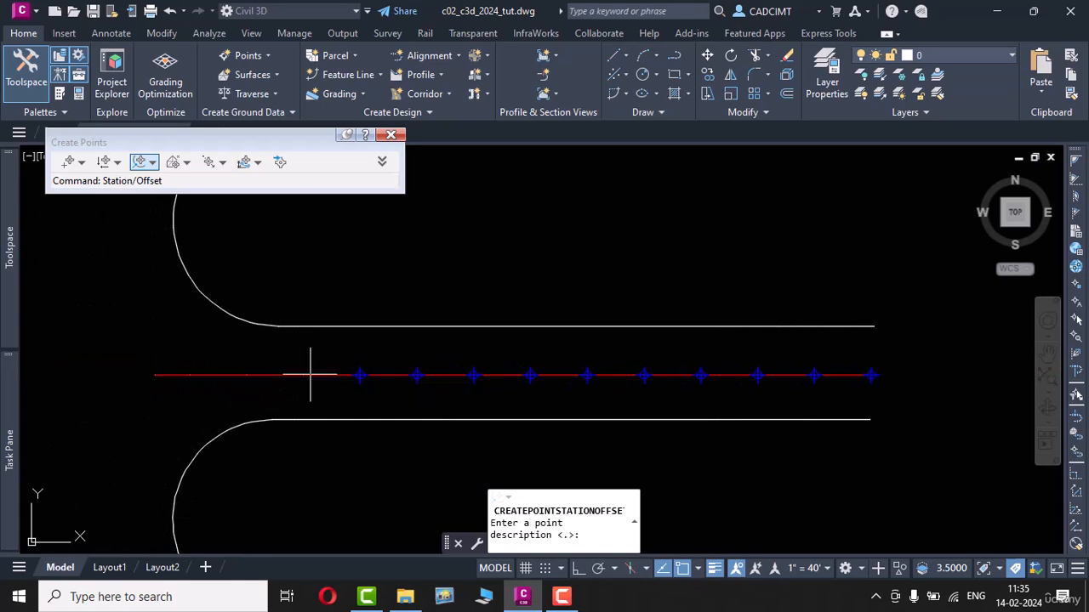
key("Return")
Step: Create points at the last two ticks before the west end of the centreline, each with zero offset and description cl
key("Return")
left_click(245, 375)
key("Return")
type("cl")
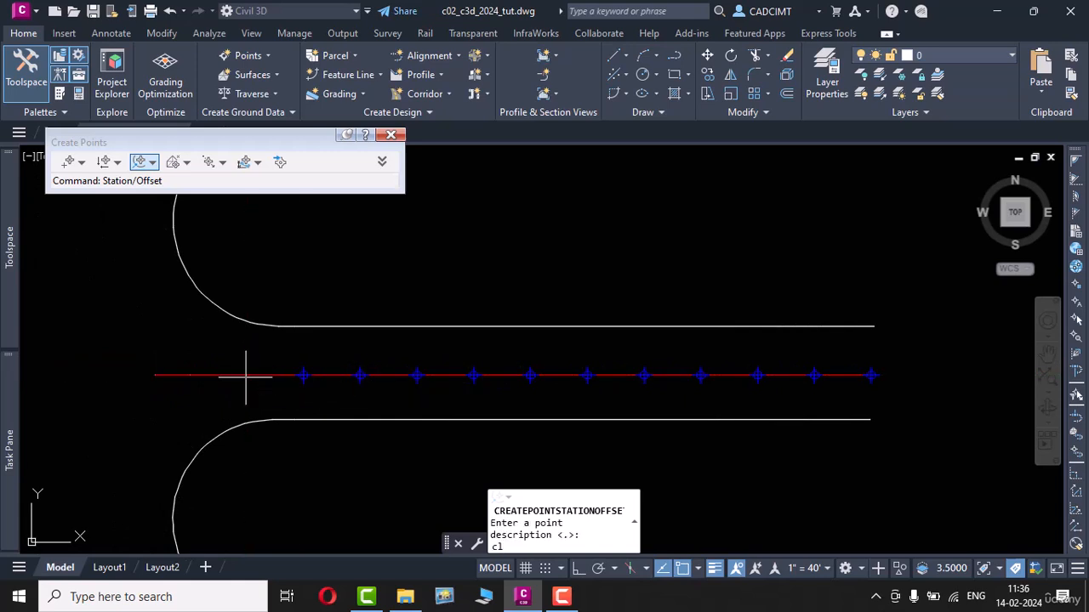
key("Return")
key("Return")
left_click(189, 375)
key("Return")
type("cl")
key("Return")
key("Return")
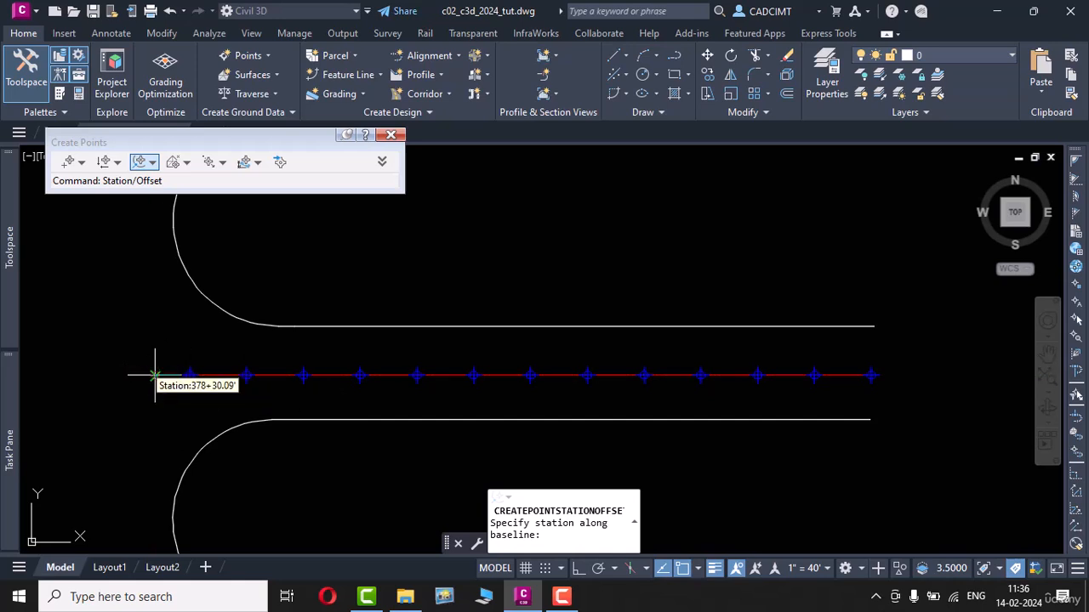
Step: Create the final point at the centreline's west end with zero offset, description cl and elevation 100, and end the command
left_click(154, 375)
key("Return")
type("c")
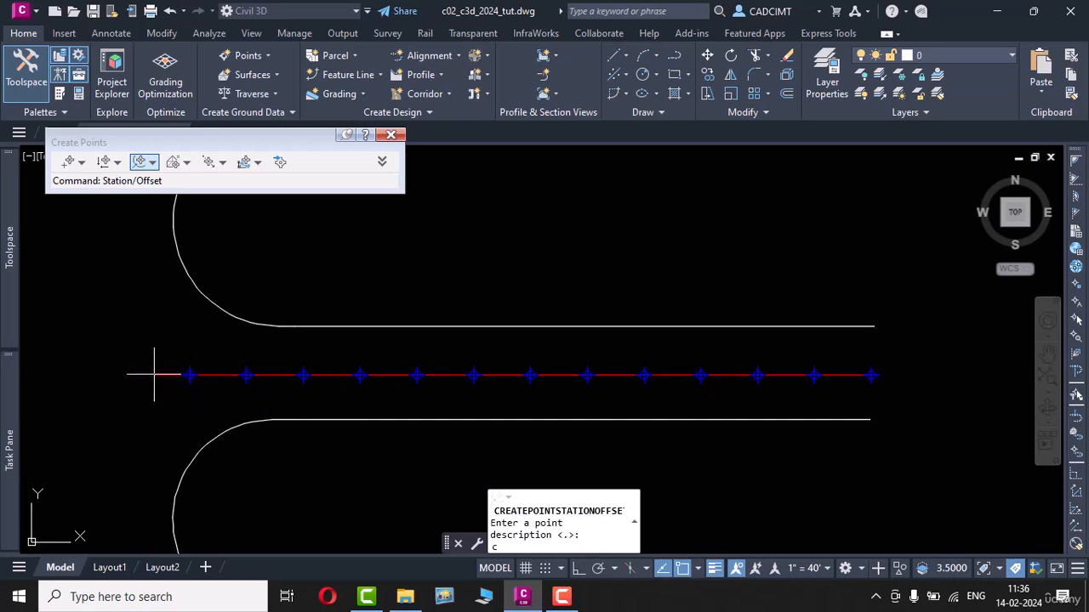
type("l")
key("Return")
type("100")
key("Return")
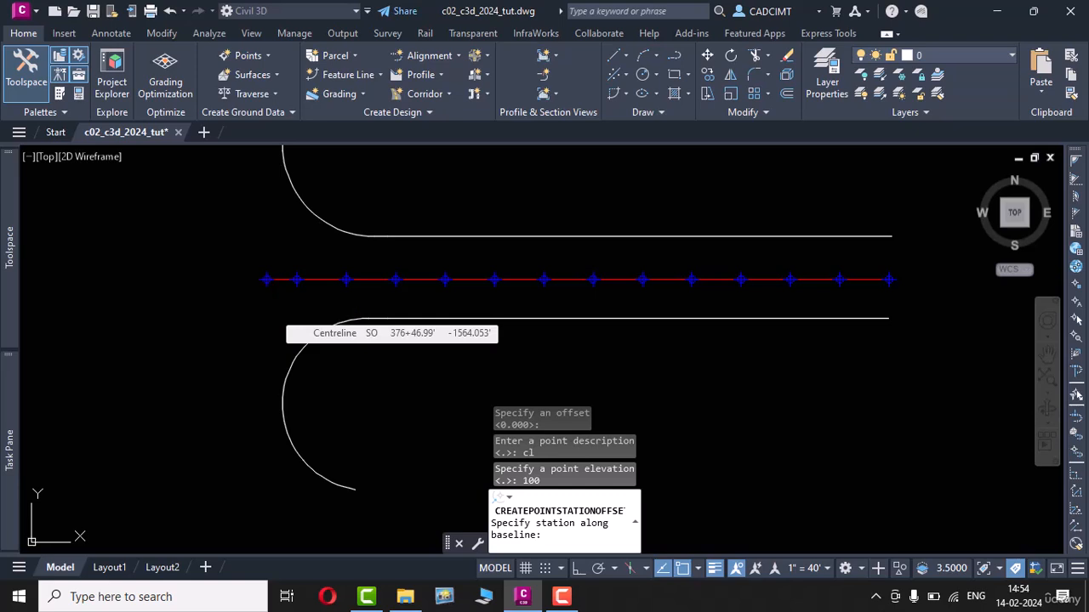
key("Escape")
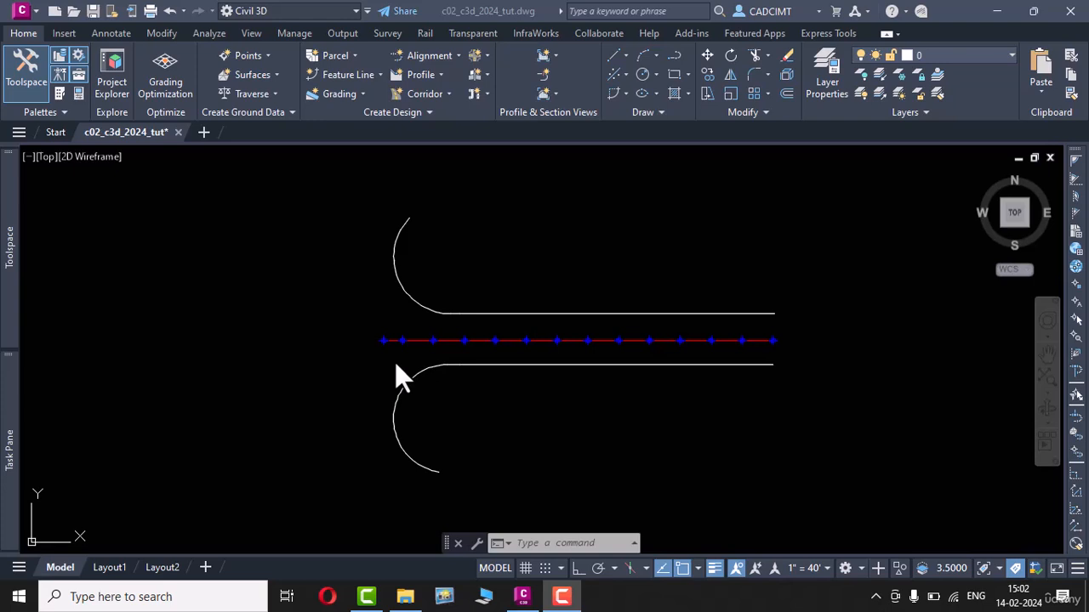
Step: Divide the straight north road edge line into 12 segments with zero offset using the Divide Object point creation method
left_click(265, 53)
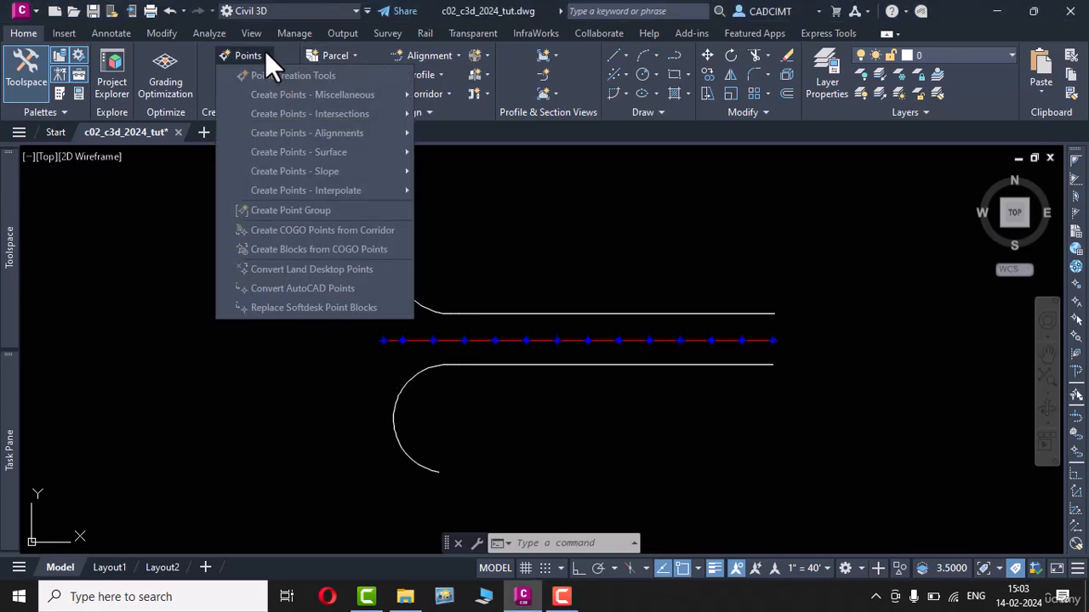
mouse_move(318, 98)
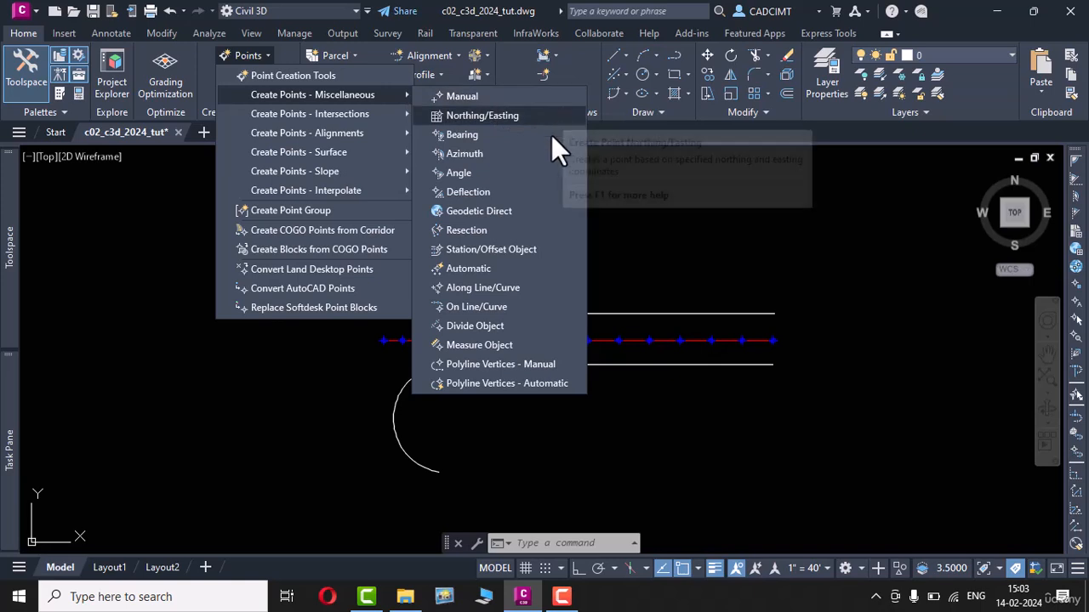
left_click(532, 327)
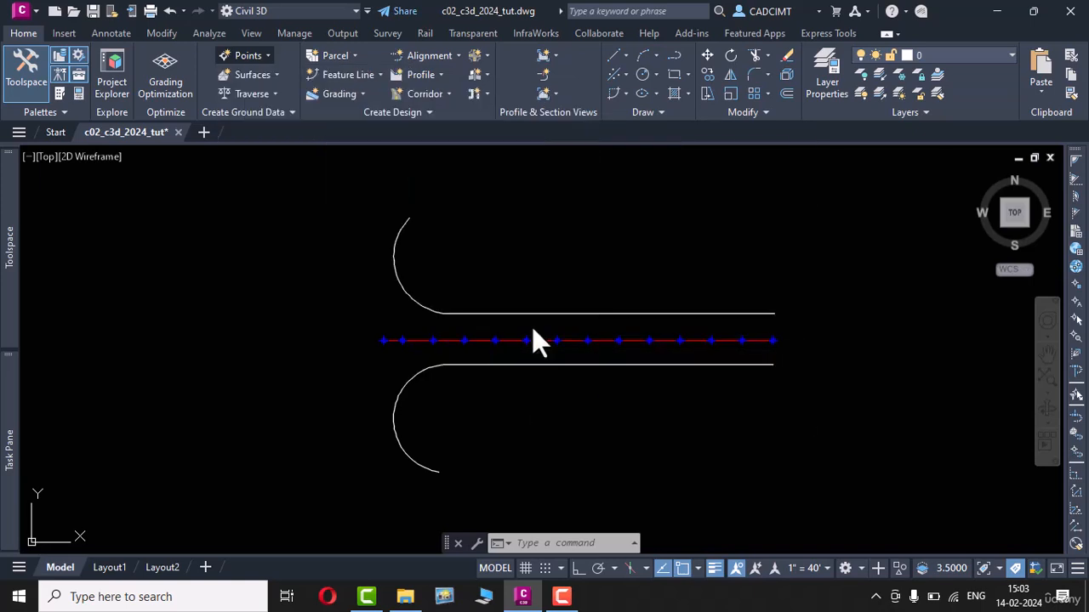
left_click_drag(232, 136, 226, 145)
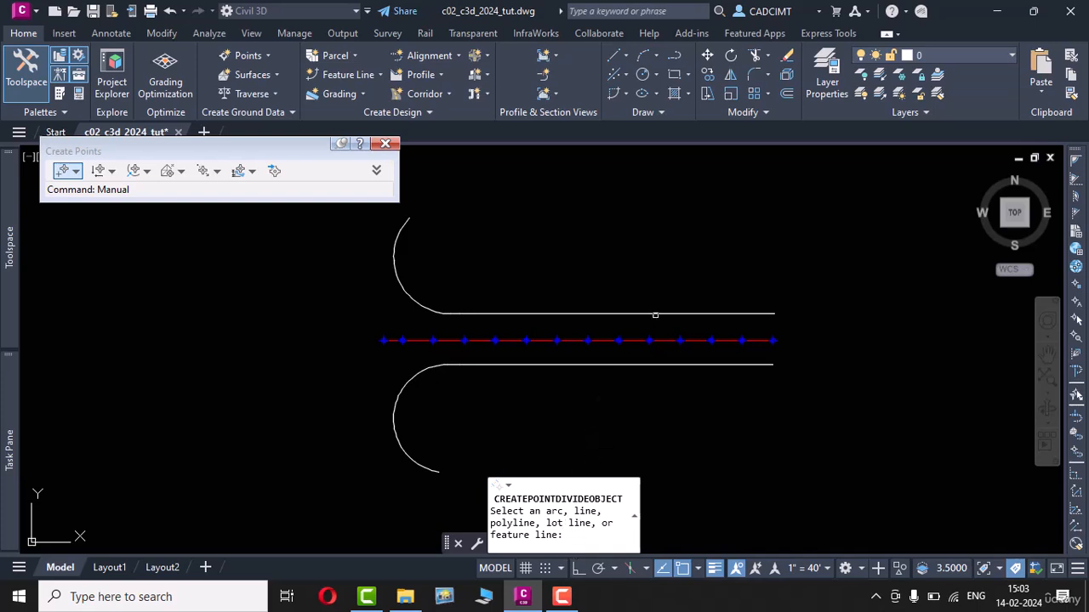
left_click(655, 314)
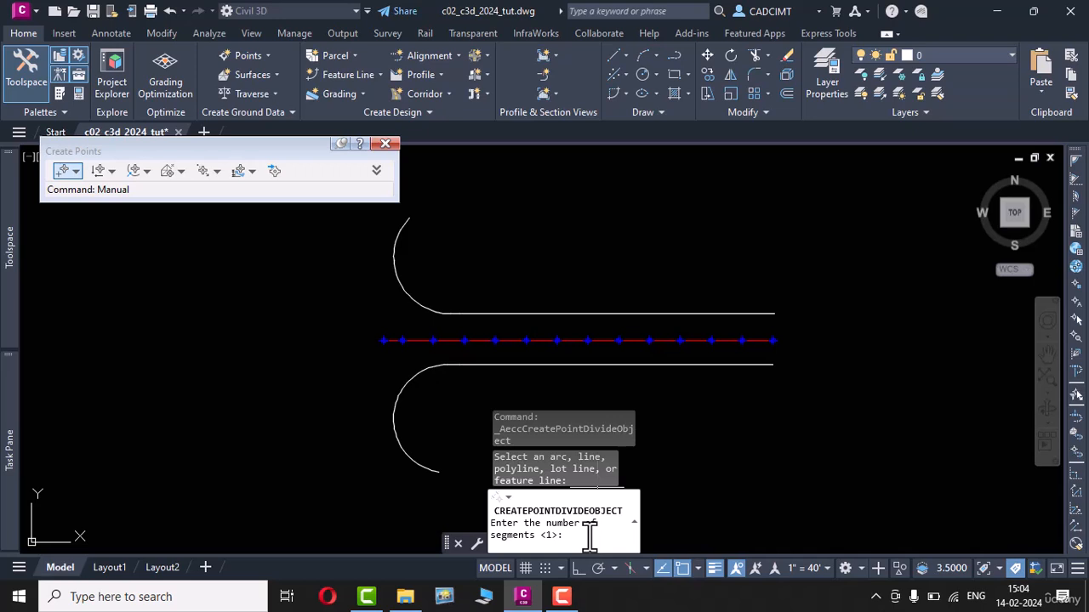
type("12")
key("Return")
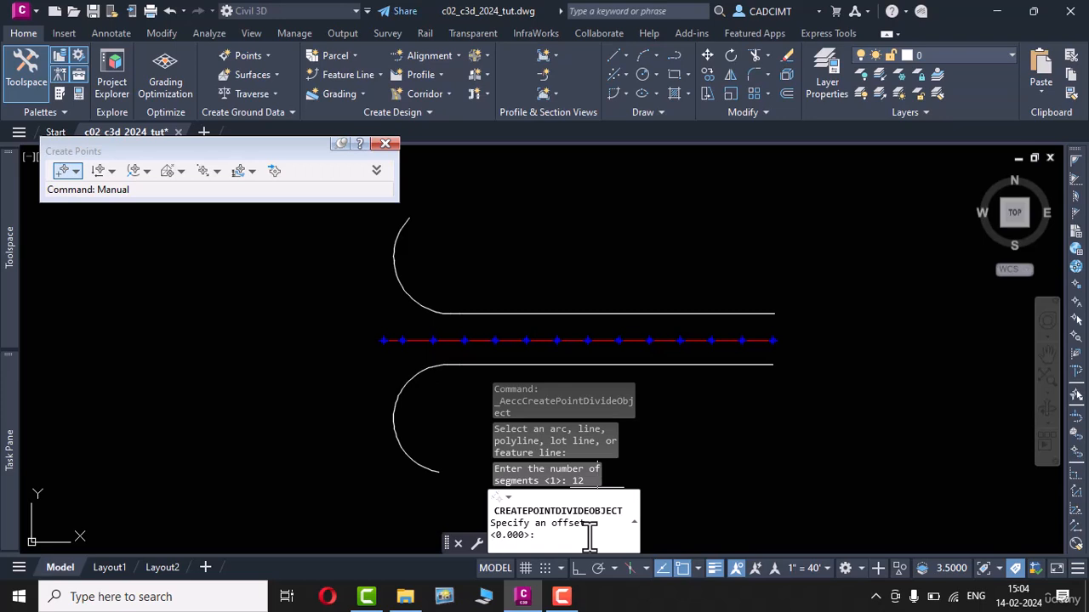
key("Return")
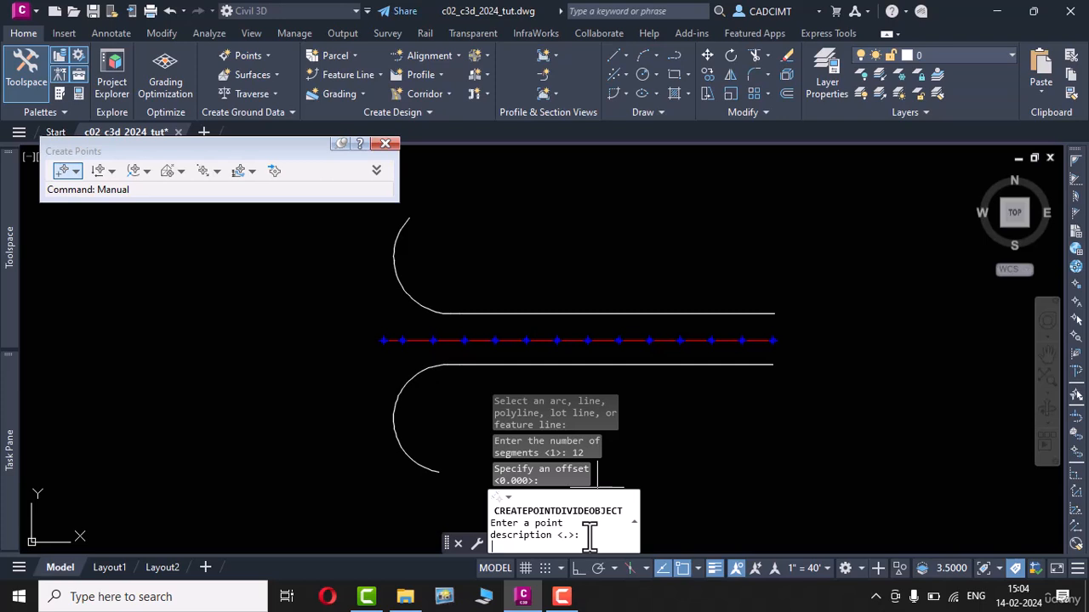
Step: Create the first two points from the east end of the north edge line with description osp and elevation 100
type("osp")
key("Return")
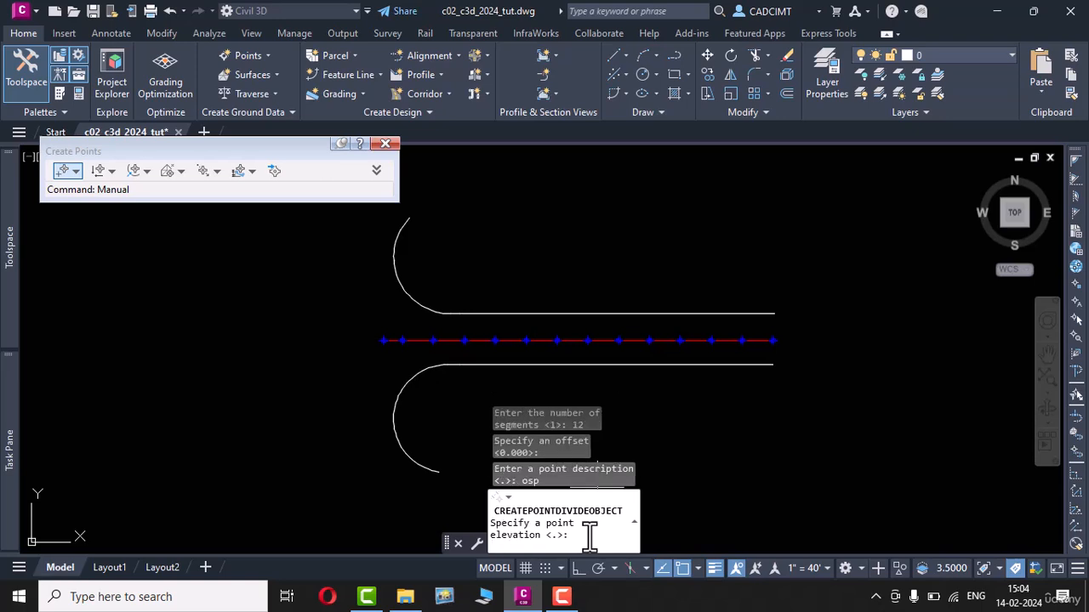
type("100")
key("Return")
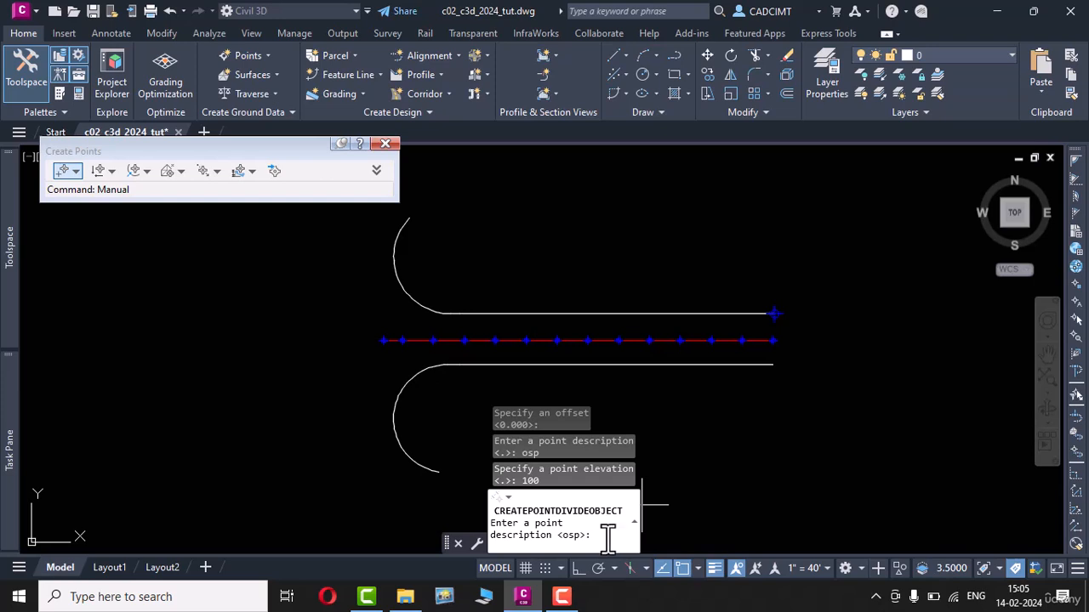
type("osp")
key("Return")
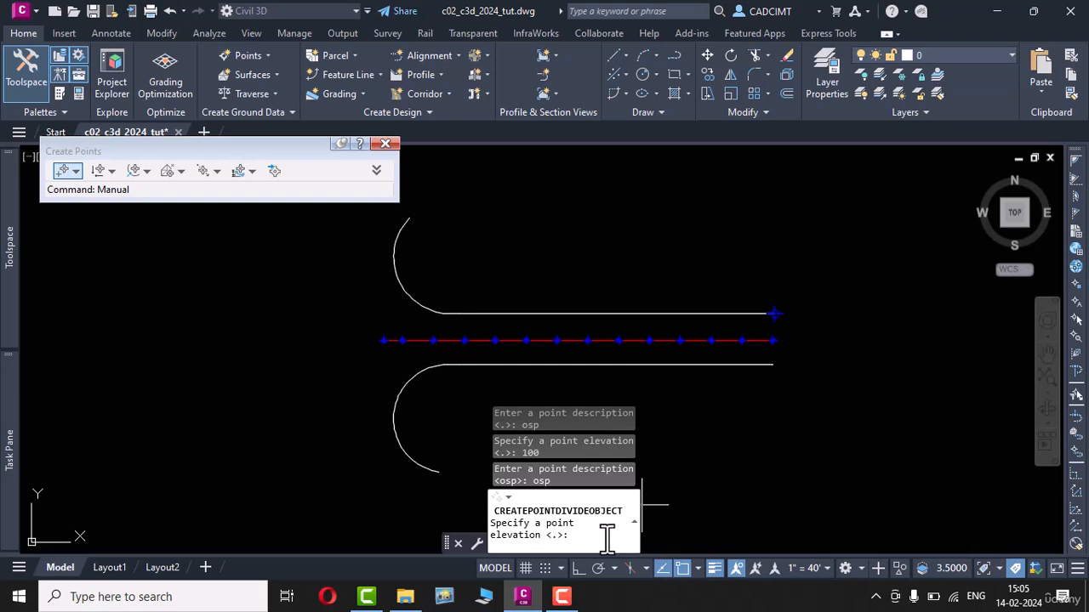
type("100")
key("Return")
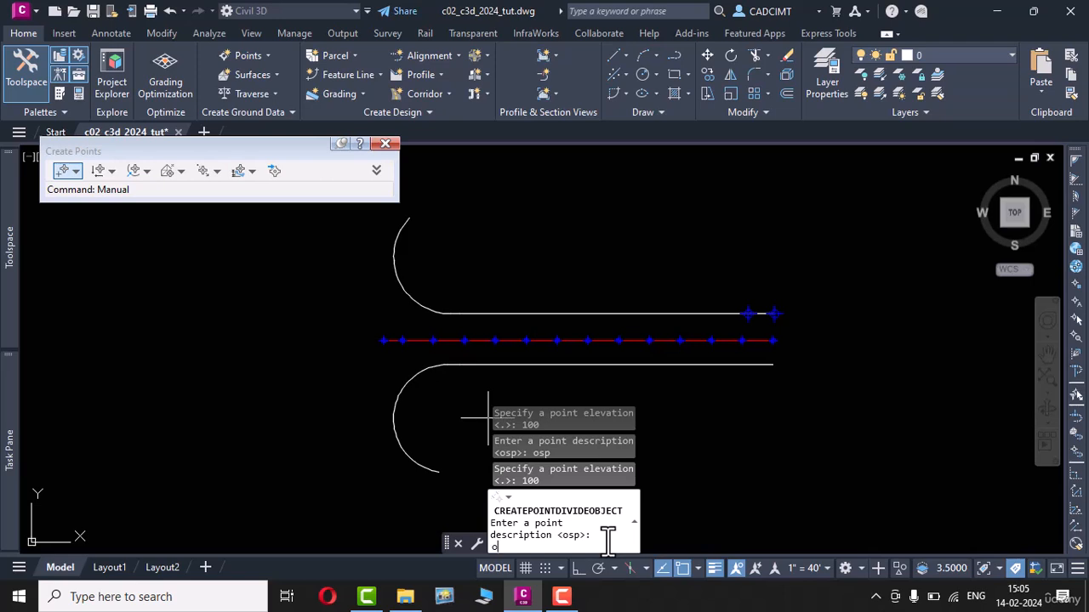
Step: Create the remaining division points westward along the straight north edge line, each with description osp and elevation 100
key("Return")
key("Return")
key("Return")
key("Return")
key("Return")
key("Return")
key("Return")
key("Return")
key("Return")
key("Return")
key("Return")
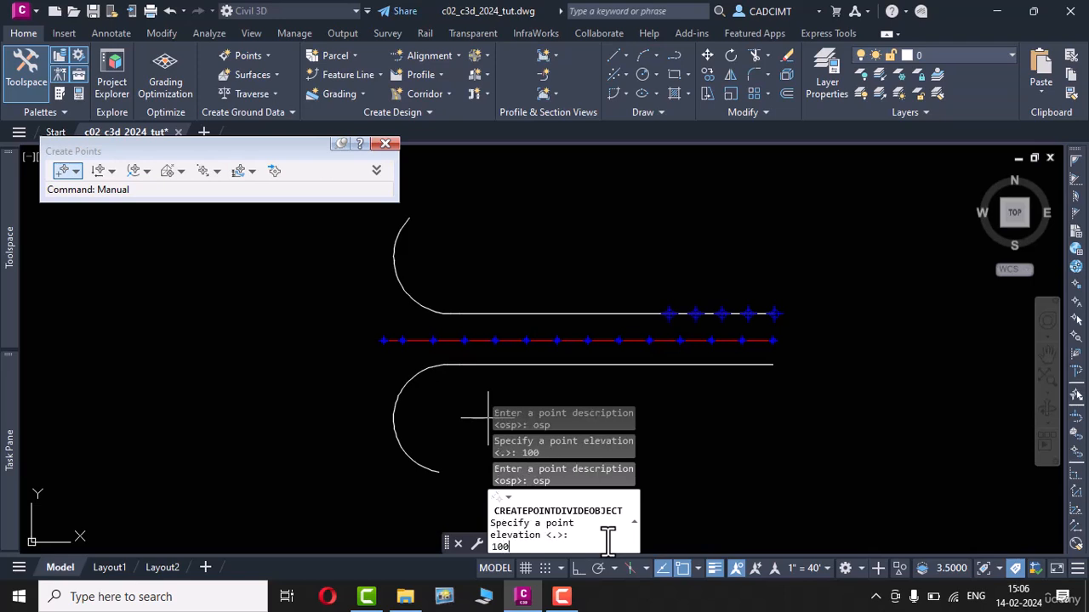
key("Return")
key("Return")
key("Return")
key("Return")
key("Return")
key("Return")
key("Return")
key("Return")
key("Return")
key("Return")
key("Return")
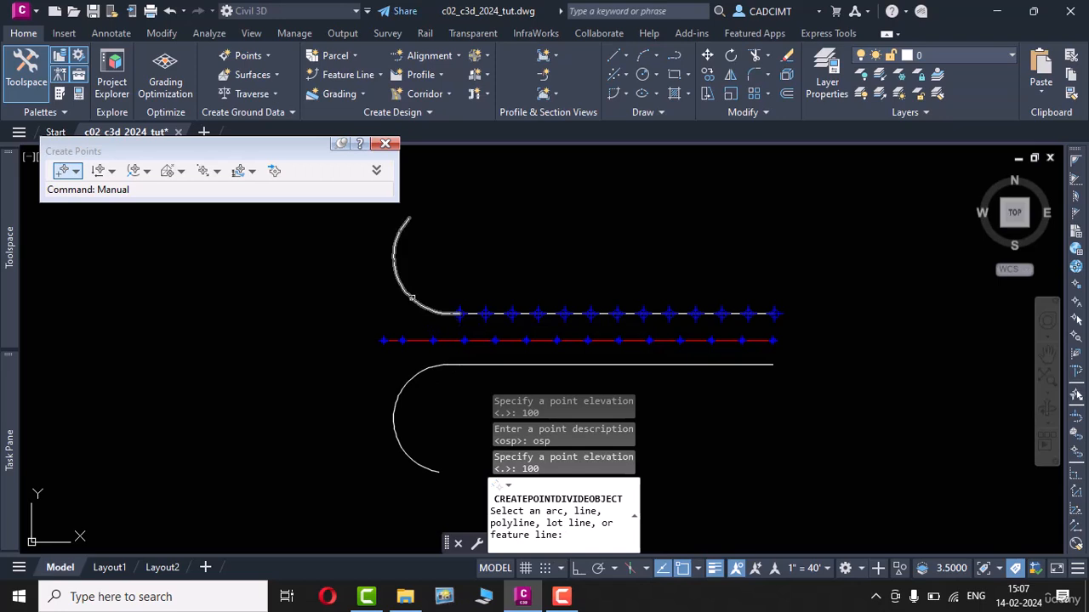
Step: Divide the curve at the west end of the north edge into 6 segments with an offset of 5
left_click(413, 302)
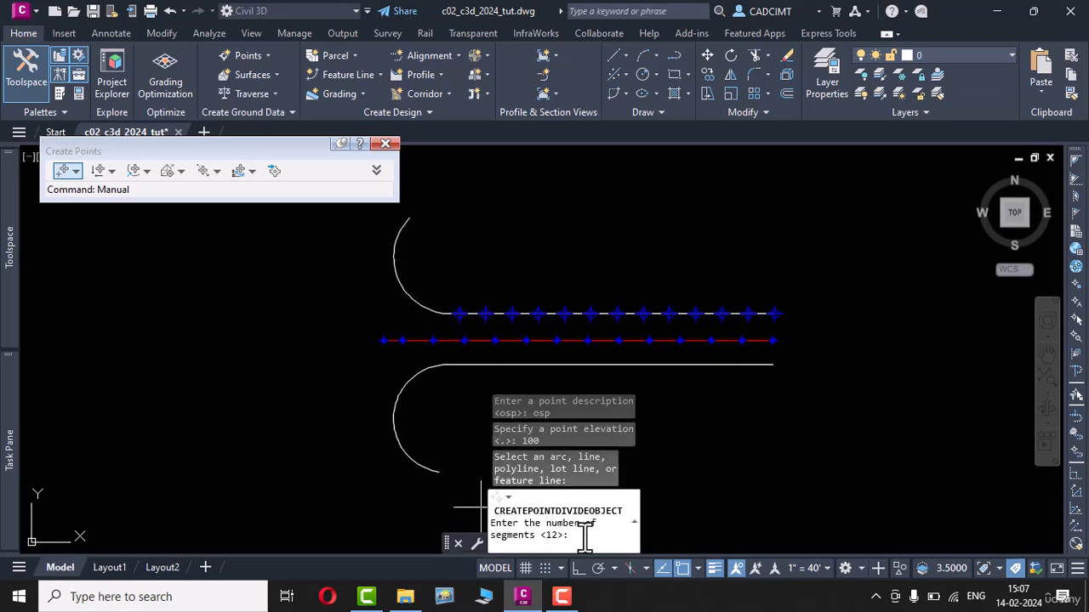
type("6")
key("Return")
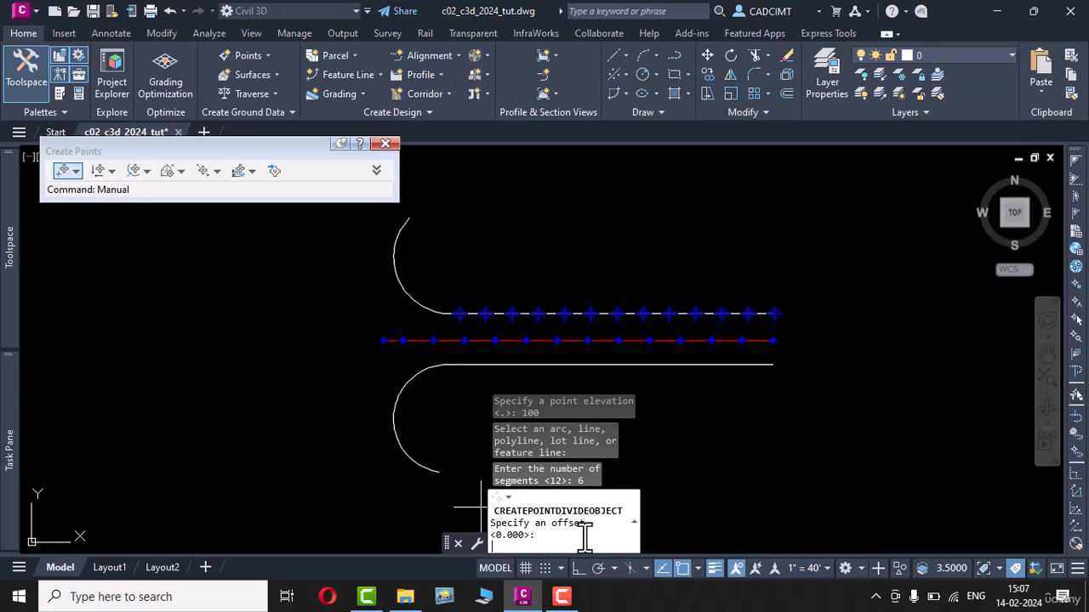
type("5")
key("Return")
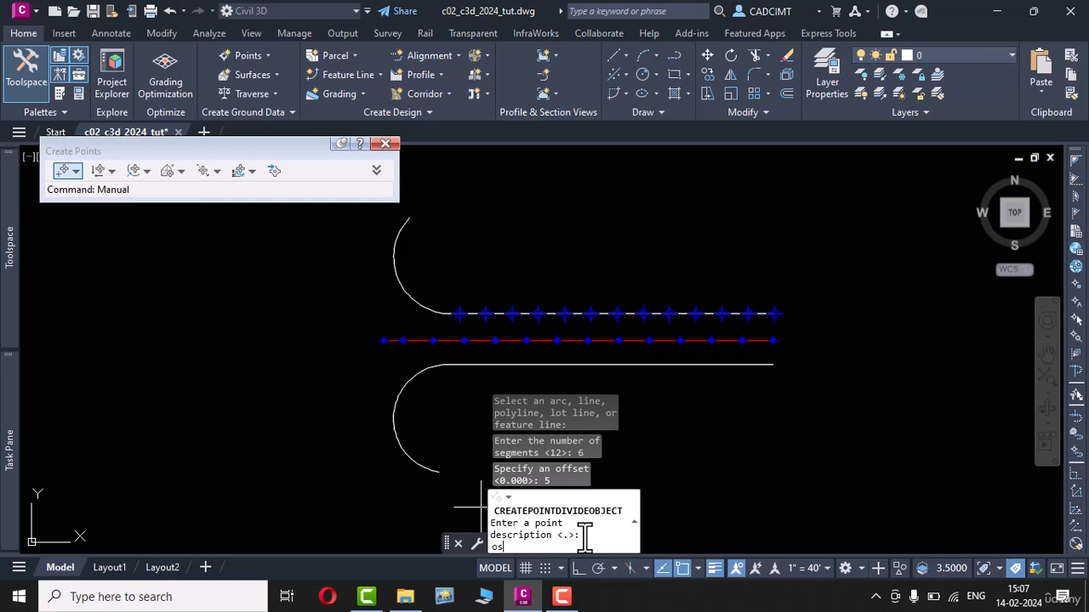
Step: Create the north curve's first two division points with description osp and elevation 100
key("Return")
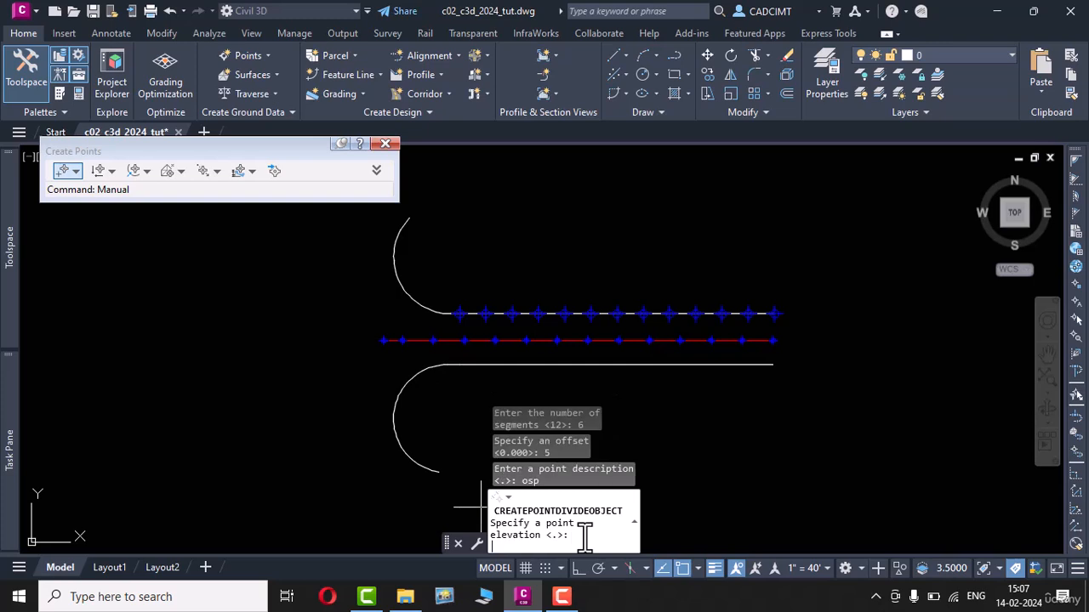
type("100")
key("Return")
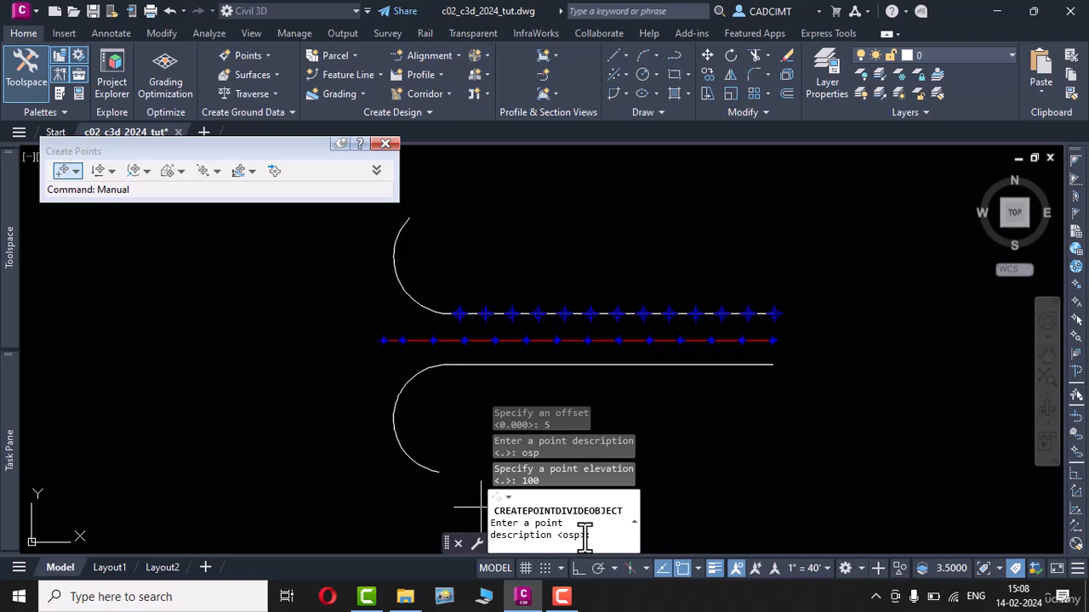
type("osp")
key("Return")
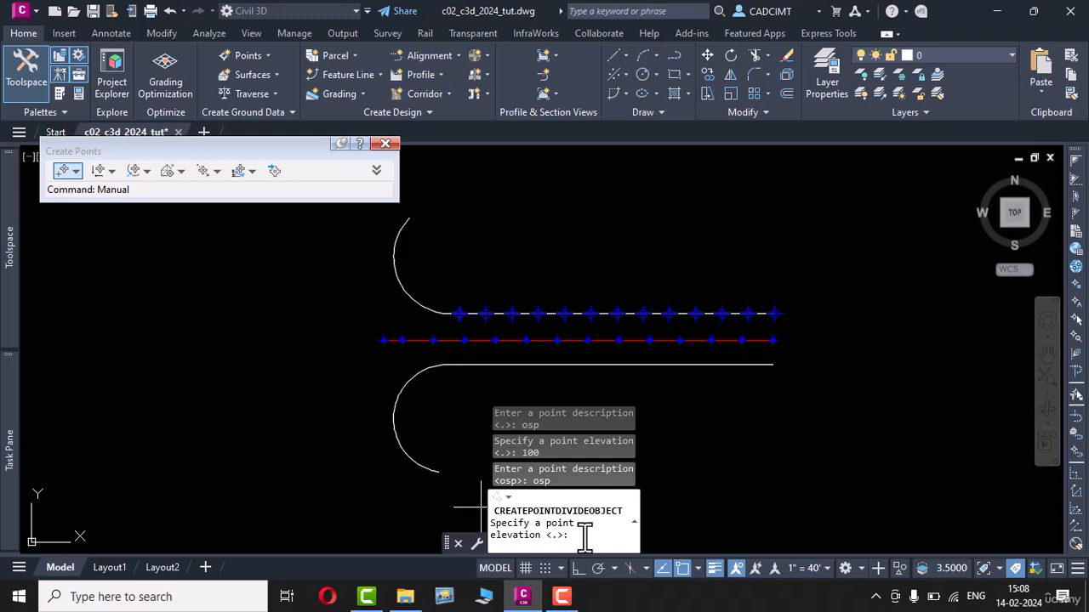
type("100")
key("Return")
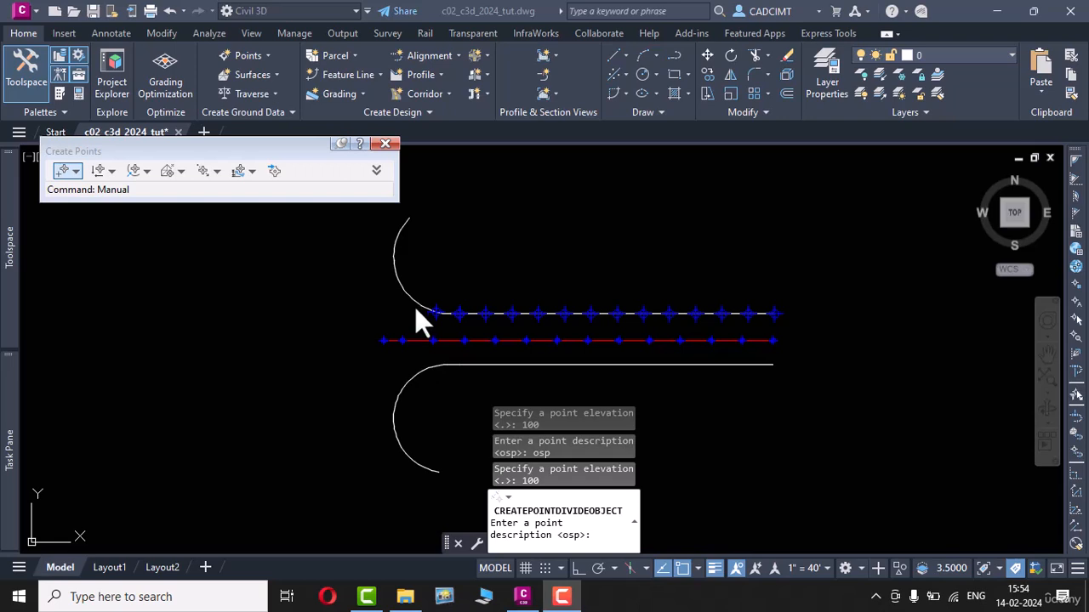
Step: Create the third through sixth division points up the north curve, each with description osp and elevation 100
left_click(588, 536)
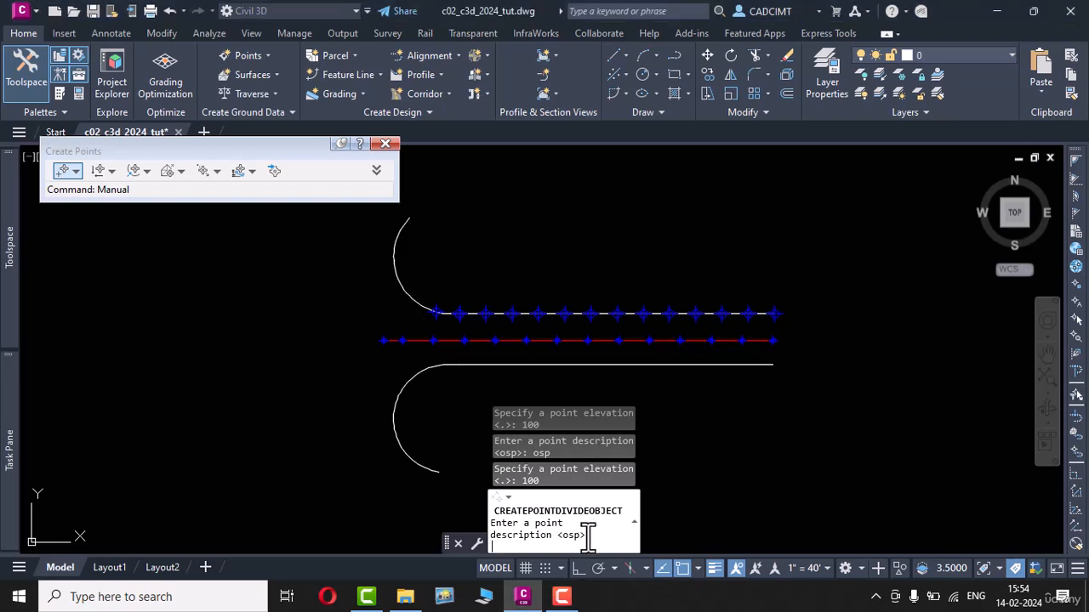
key("Return")
type("100")
key("Return")
key("Return")
type("100")
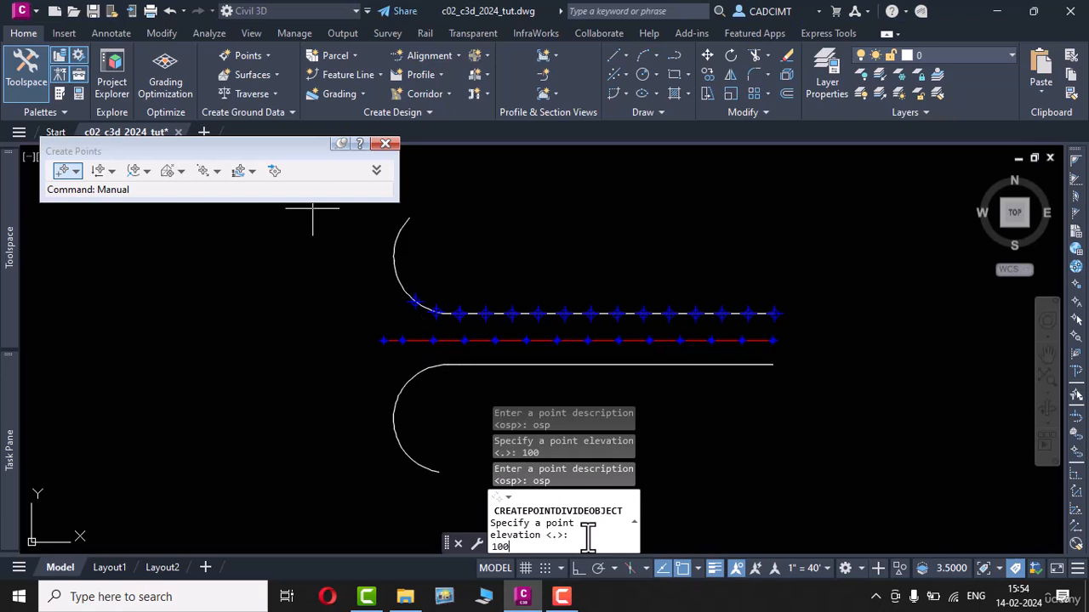
key("Return")
key("Return")
type("100")
Step: Create the last point at the north curve's far end with description osp and elevation 100, and end the command
key("Return")
key("Return")
type("100")
key("Return")
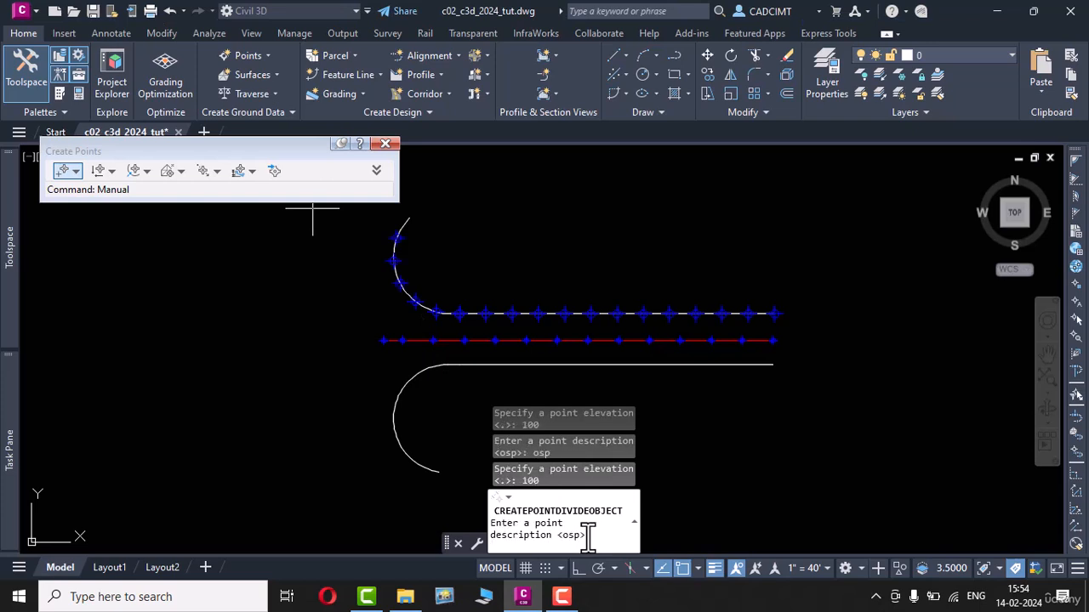
key("Return")
type("100")
key("Return")
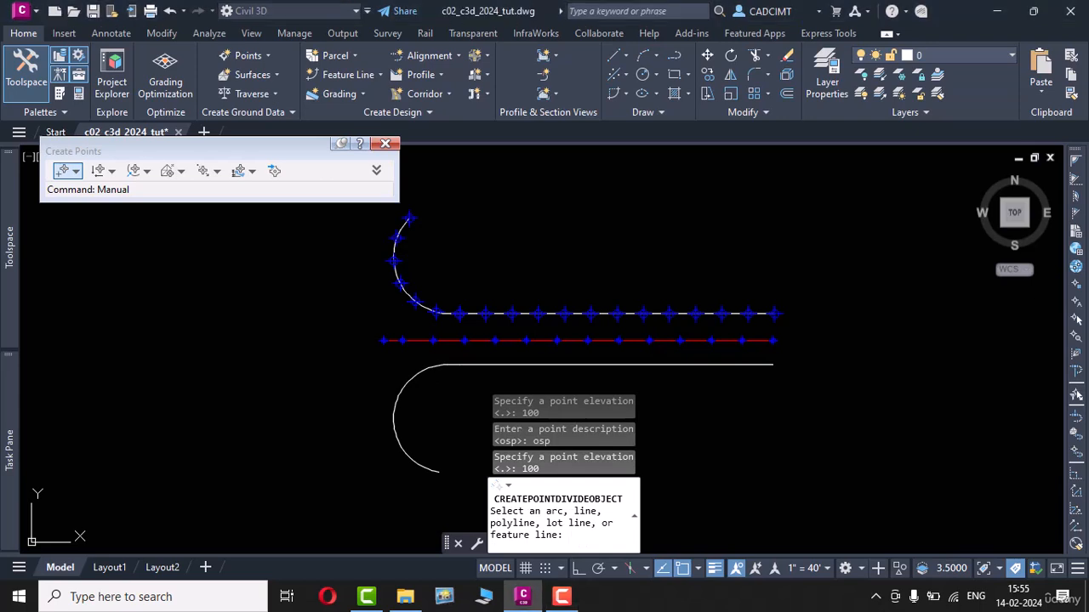
key("Escape")
key("Escape")
key("Escape")
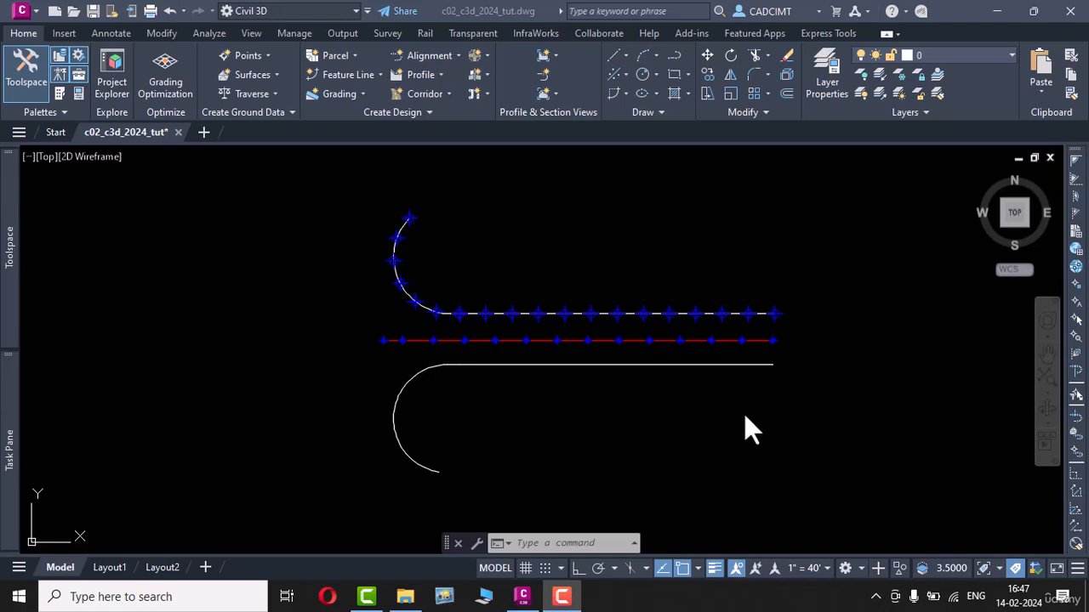
Step: Define a zero-offset Direction/Perpendicular point from the centreline's east end towards the south edge line, located at that line's east endpoint
left_click(266, 56)
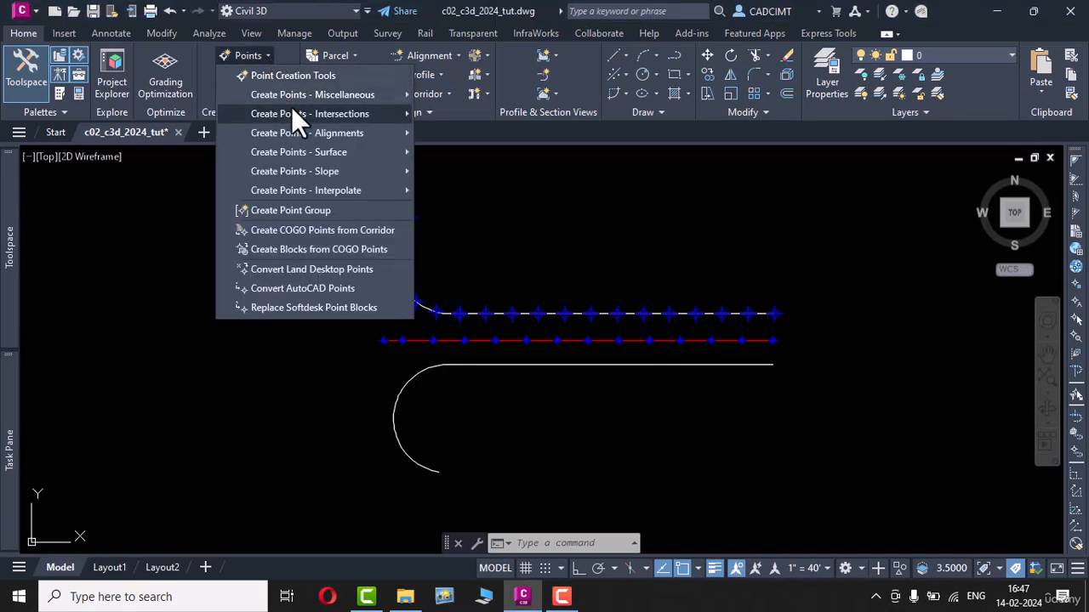
mouse_move(366, 127)
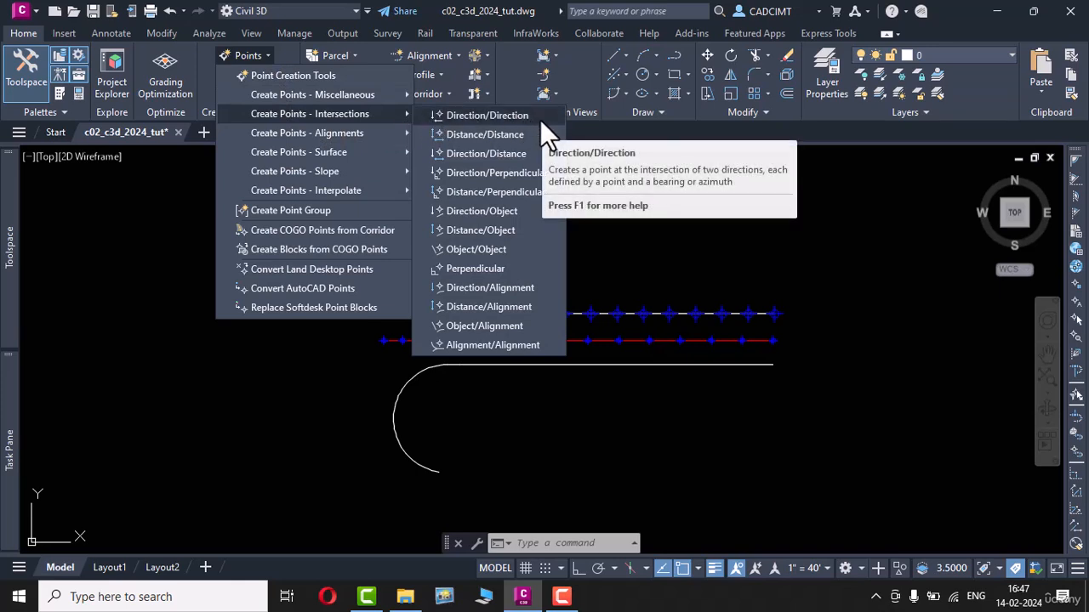
left_click(529, 178)
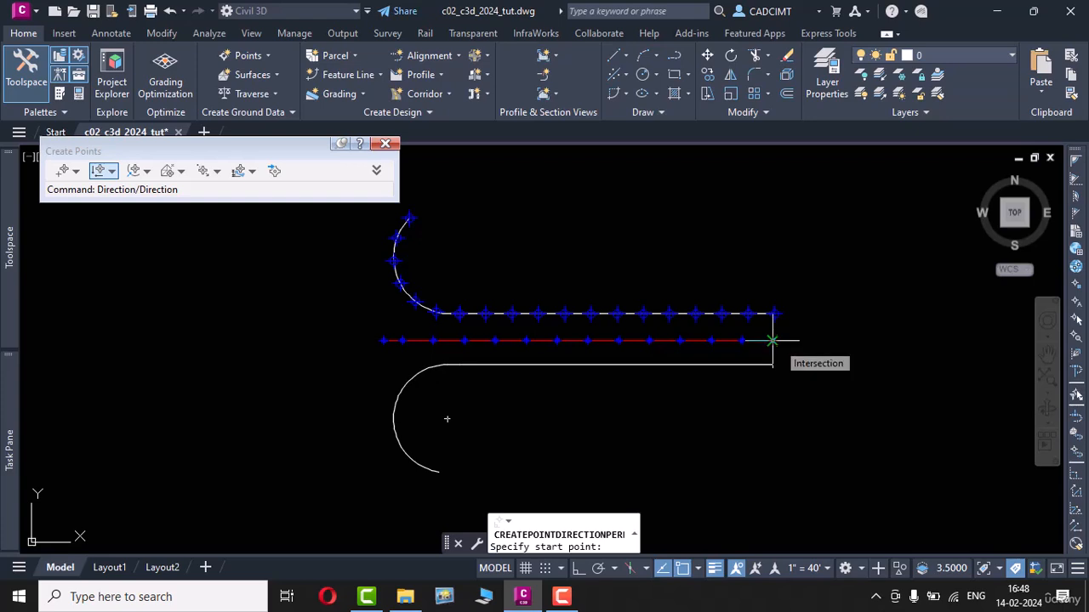
left_click(771, 341)
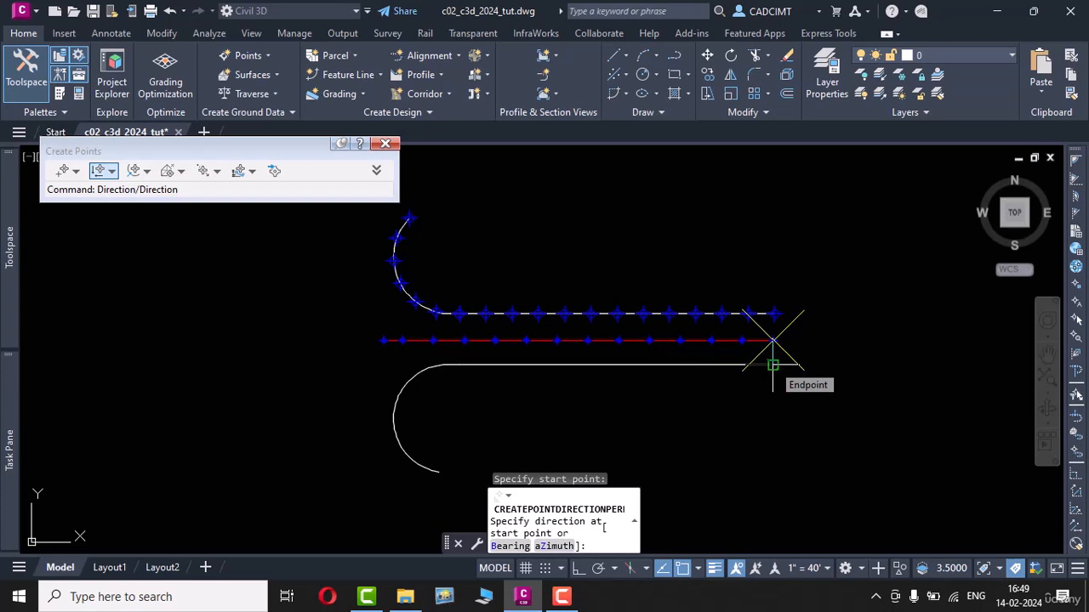
left_click(772, 365)
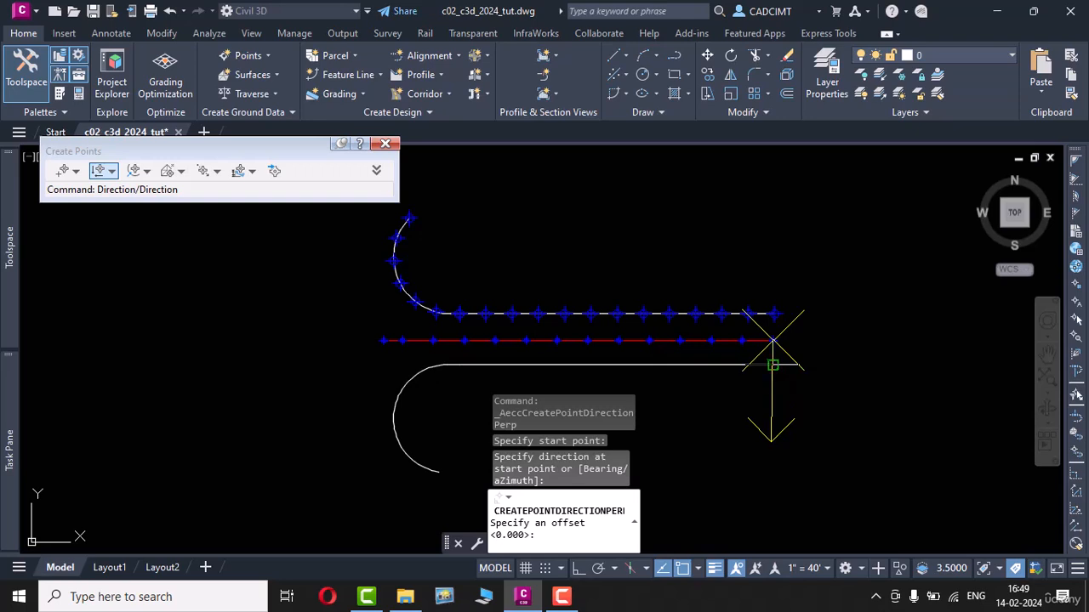
key("Return")
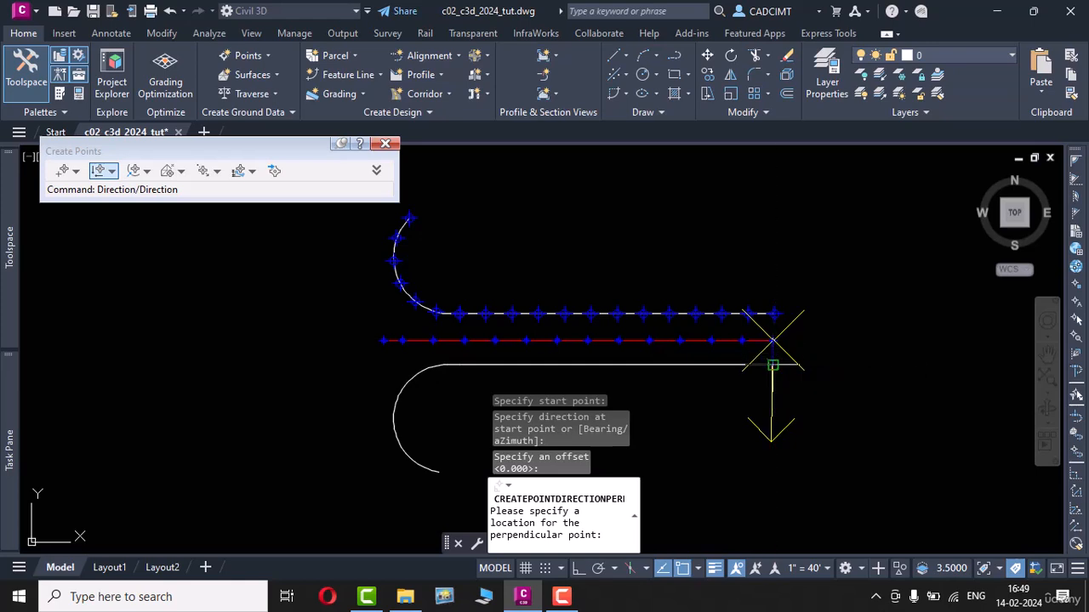
left_click(773, 366)
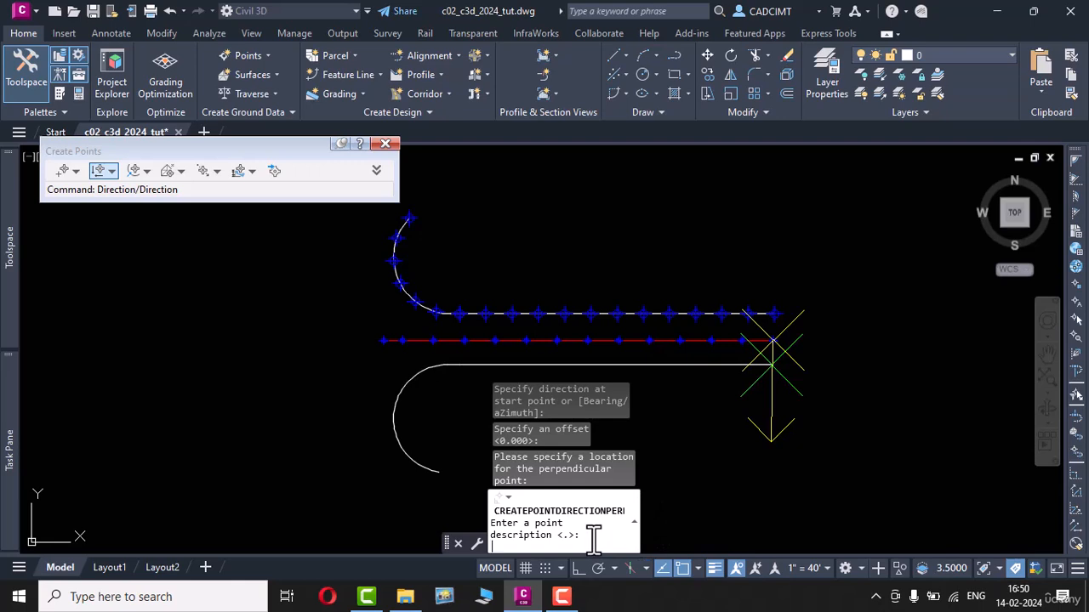
Step: Create the perpendicular point at the south edge's east end with description pp and elevation 100
type("pp")
key("Return")
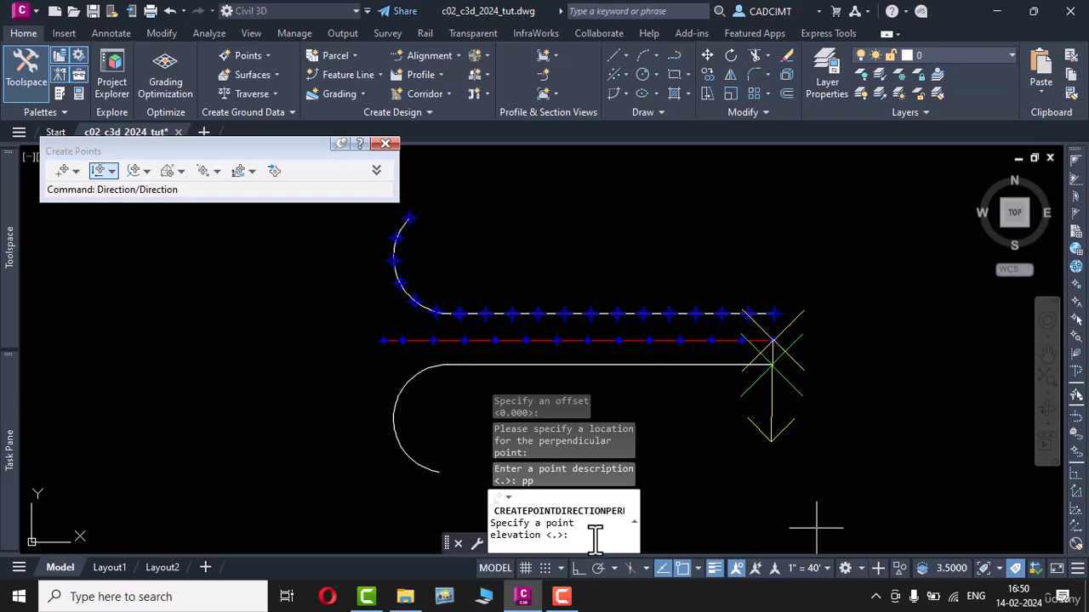
type("100")
key("Return")
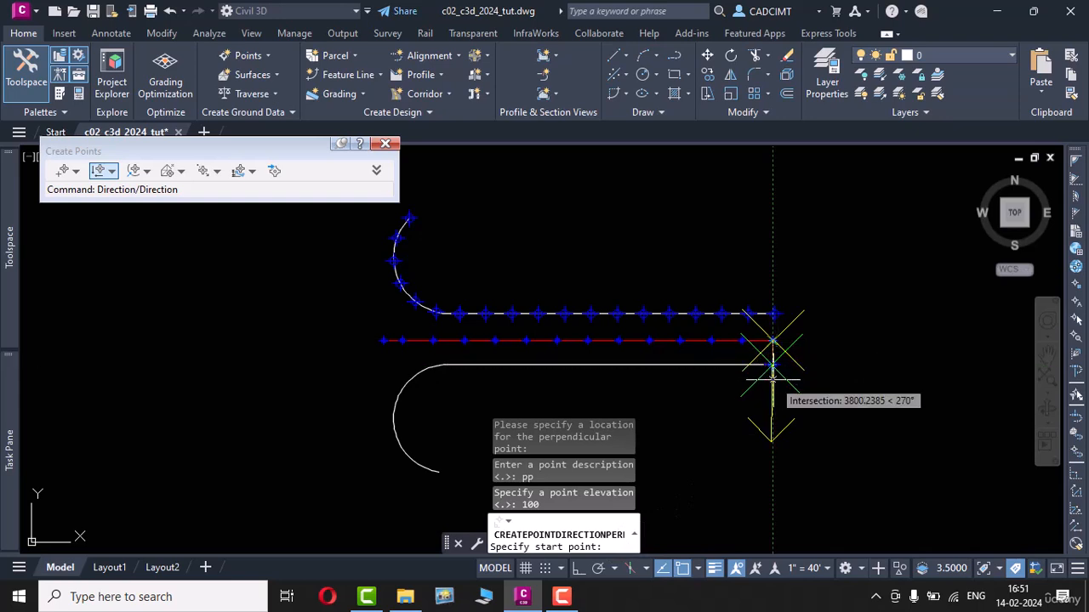
Step: Create a zero-offset perpendicular point on the south edge from the centreline's second point from the east, with description pp and elevation 100
left_click(743, 341)
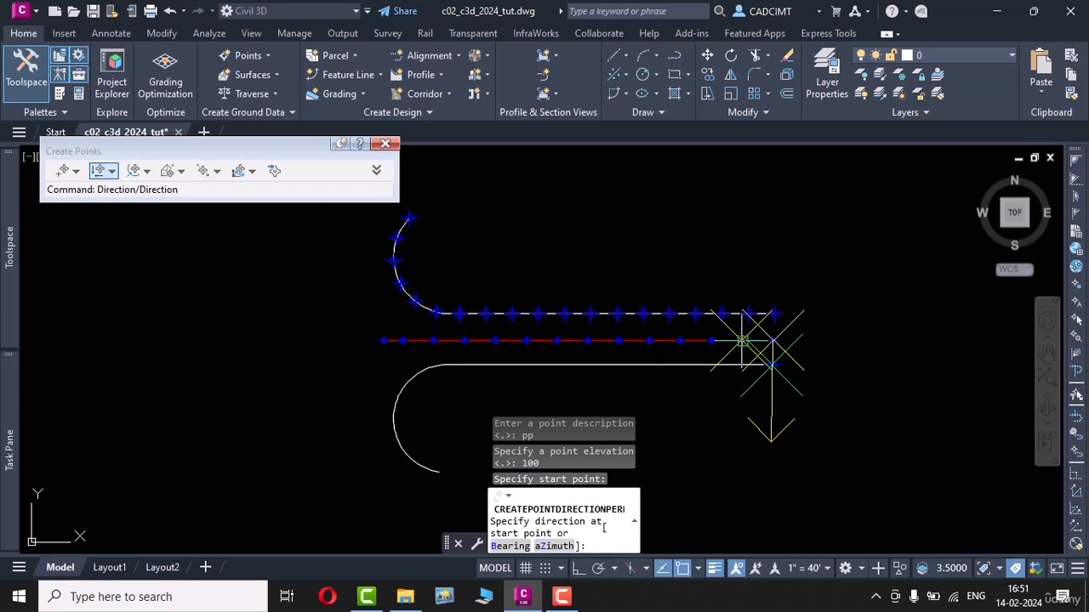
left_click(742, 367)
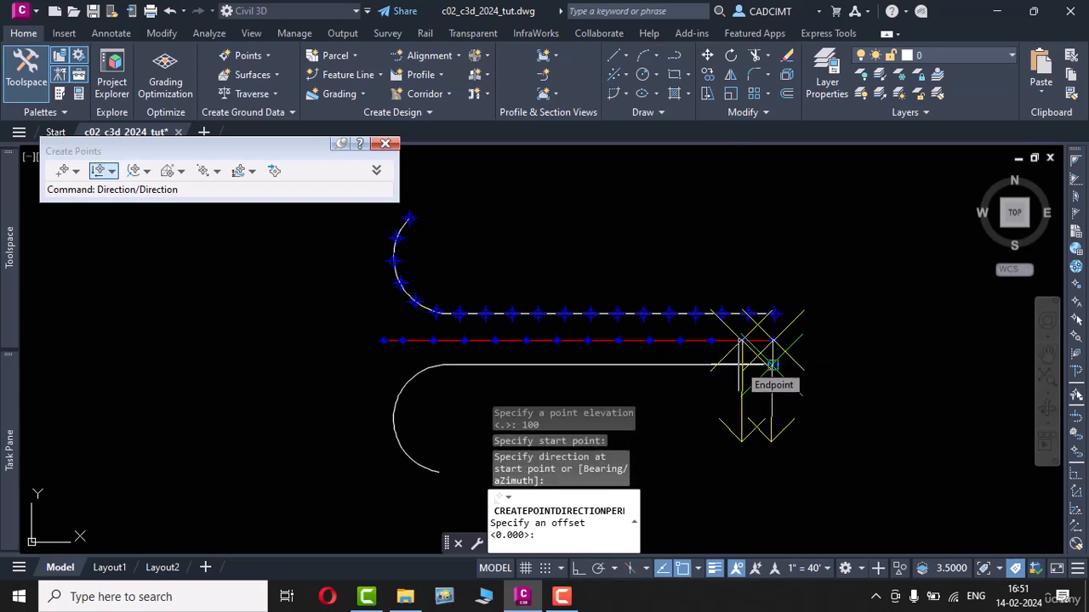
left_click(771, 366)
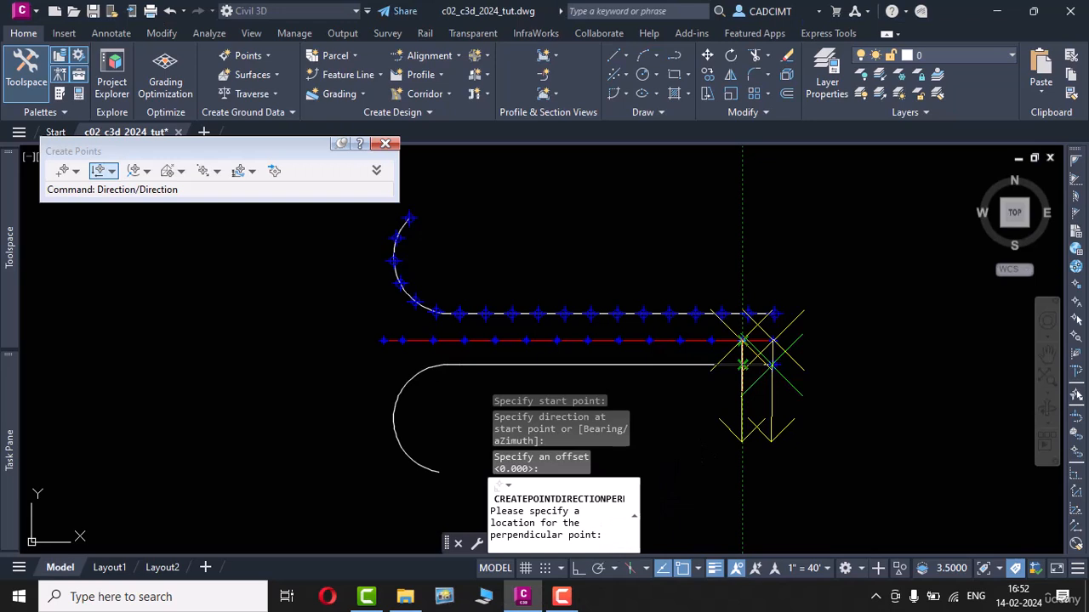
left_click(742, 364)
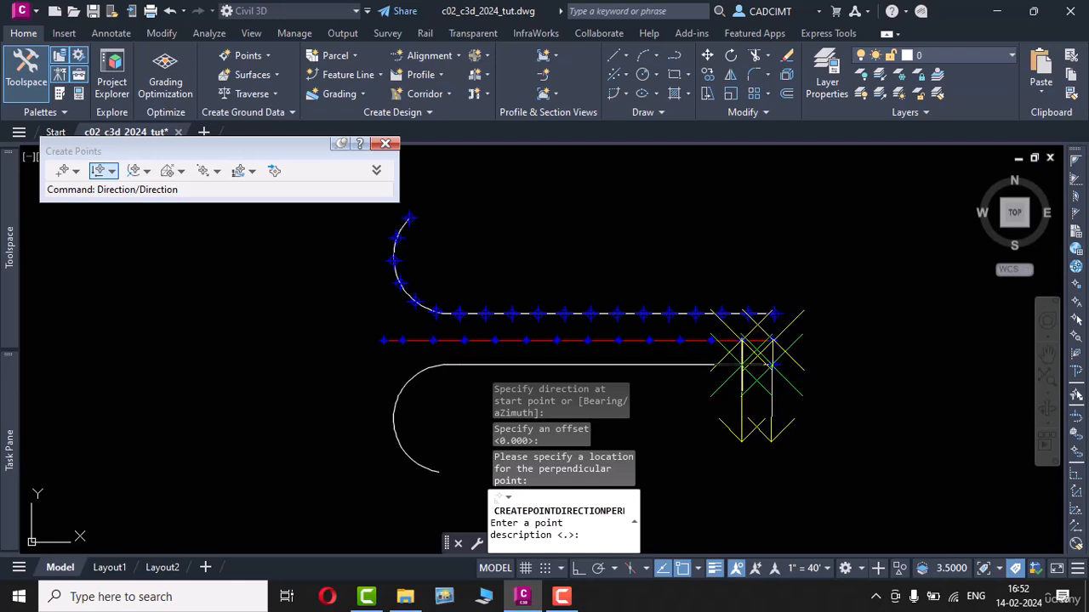
type("pp")
key("Return")
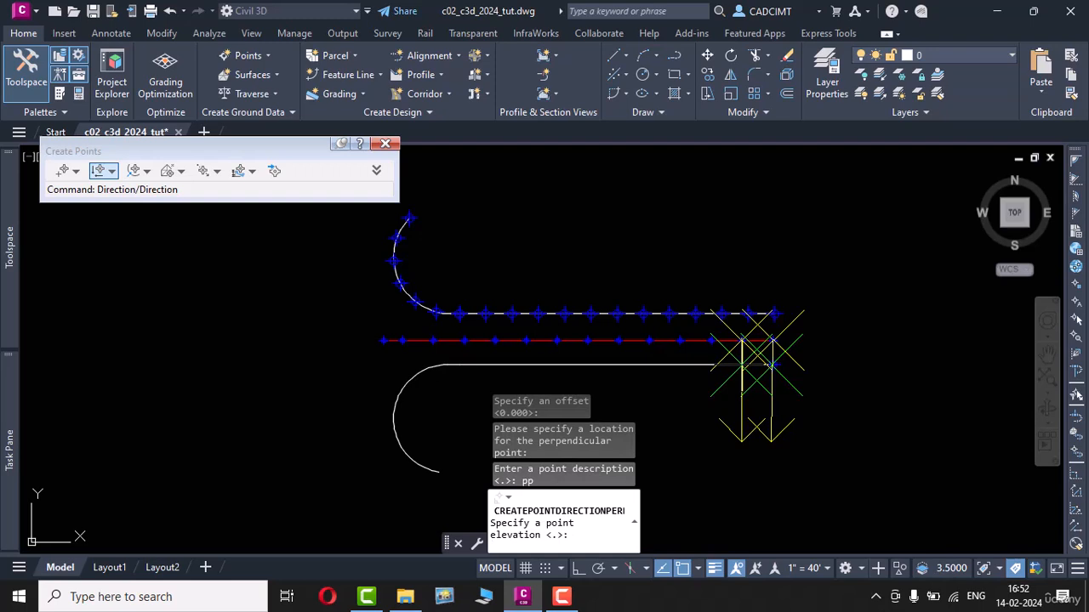
type("100")
key("Return")
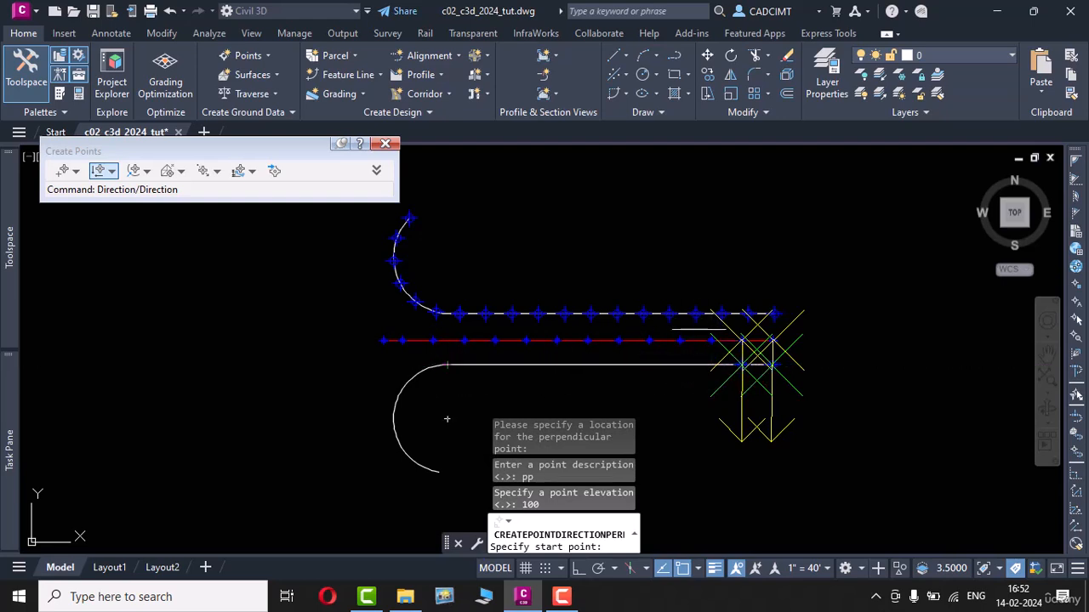
Step: Create the third perpendicular point from the east on the south edge, with zero offset, description pp and elevation 100
left_click(711, 341)
left_click(711, 365)
key("Return")
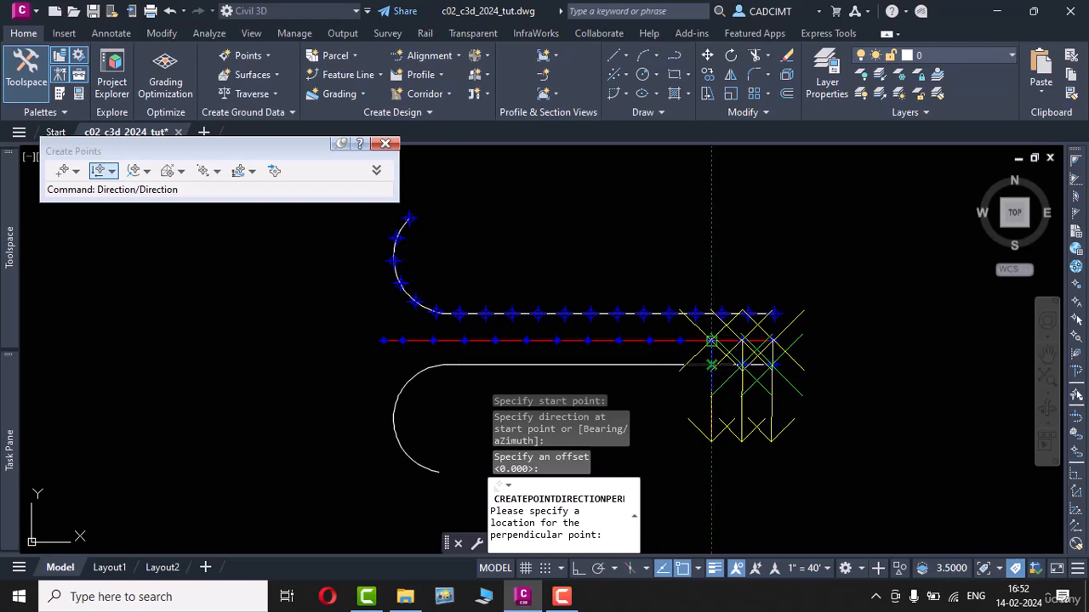
left_click(711, 365)
type("pp")
key("Return")
type("100")
key("Return")
Step: Create the fourth perpendicular point from the east on the south edge, with zero offset, description pp and elevation 100
left_click(679, 341)
left_click(679, 367)
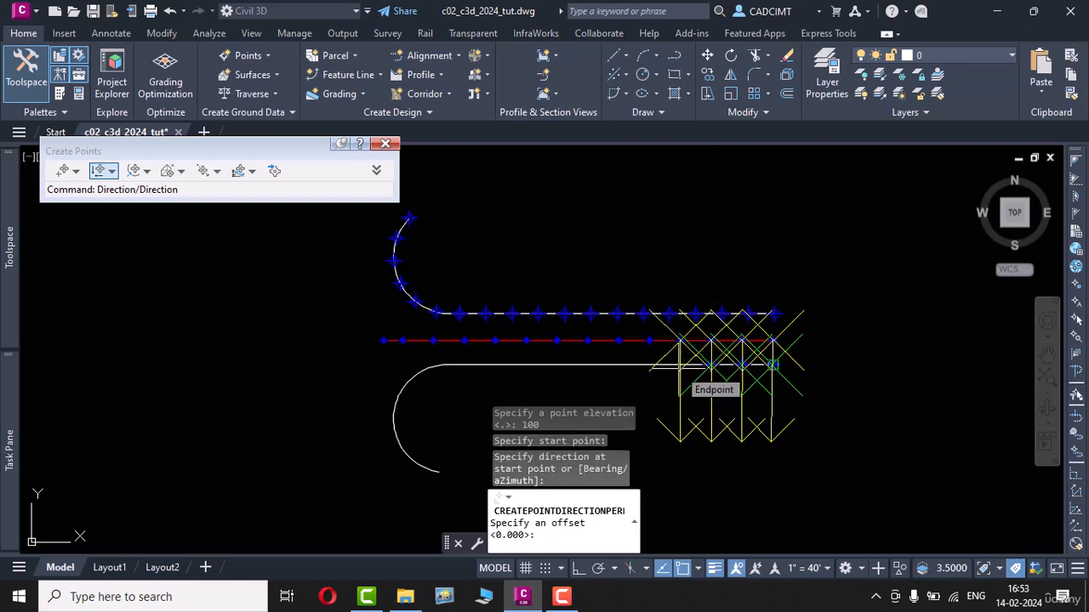
key("Return")
left_click(680, 366)
type("pp")
key("Return")
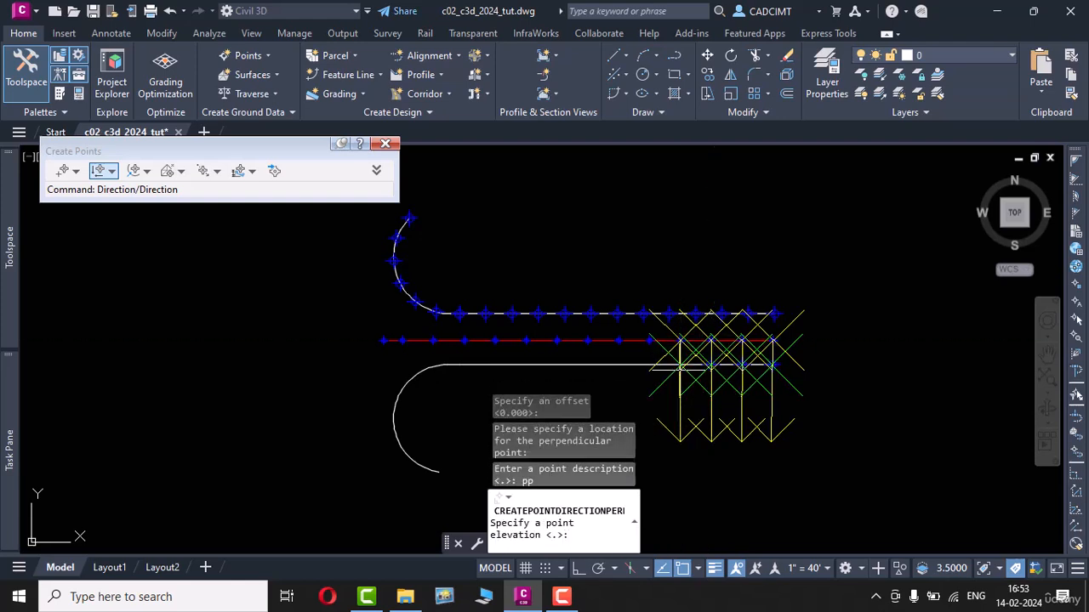
type("100")
key("Return")
Step: Create the fifth perpendicular point from the east on the south edge, with zero offset, description pp and elevation 100
left_click(649, 341)
left_click(649, 365)
key("Return")
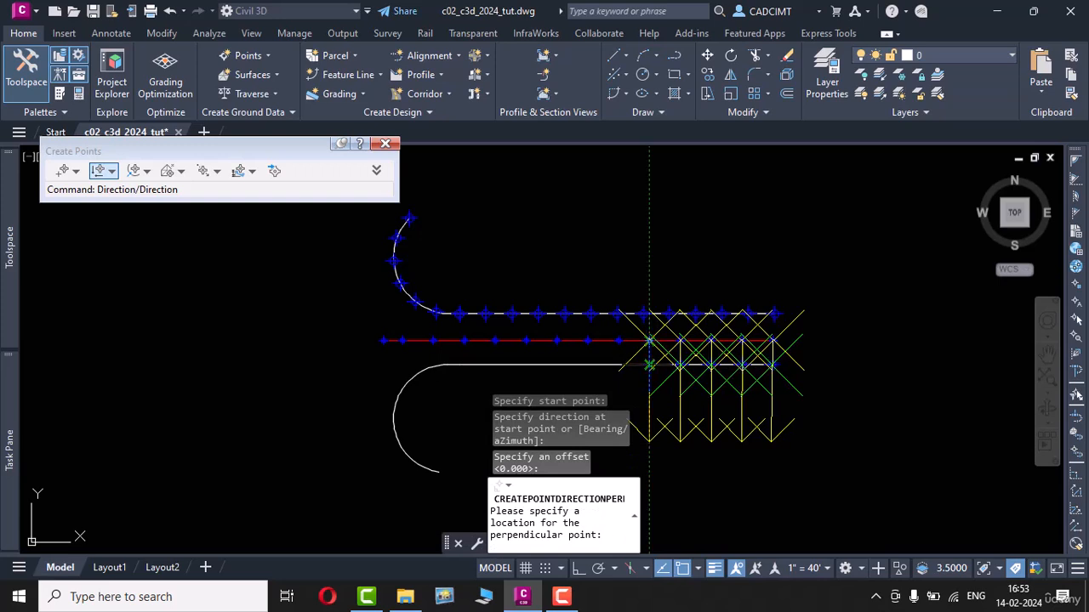
left_click(649, 365)
type("pp")
key("Return")
type("100")
Step: Create the sixth perpendicular point from the east on the south edge, with zero offset, description pp and elevation 100
key("Return")
left_click(620, 341)
left_click(620, 365)
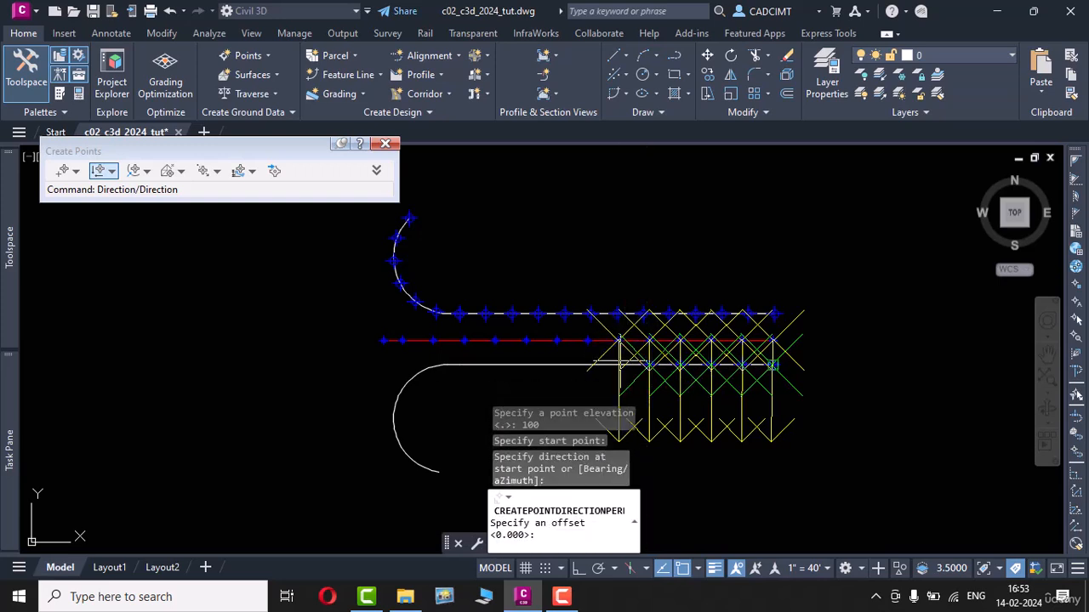
key("Return")
left_click(620, 365)
type("pp")
key("Return")
type("100")
Step: Create the seventh perpendicular point from the east on the south edge, with zero offset, description pp and elevation 100
key("Return")
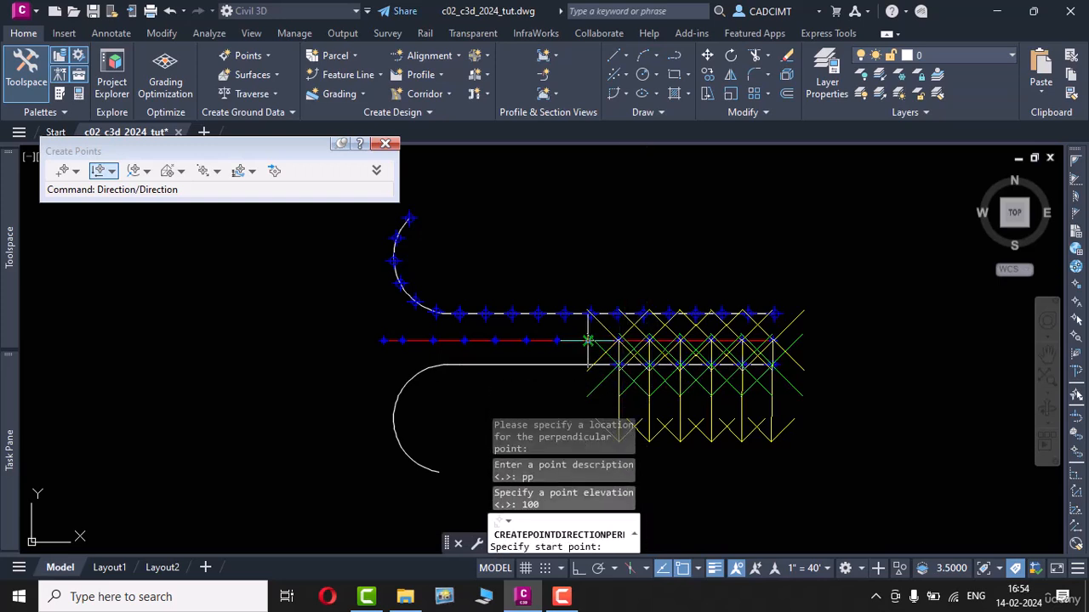
left_click(587, 341)
left_click(587, 364)
key("Return")
left_click(588, 365)
type("pp")
key("Return")
type("100")
Step: Create the eighth perpendicular point from the east on the south edge, with zero offset, description pp and elevation 100
key("Return")
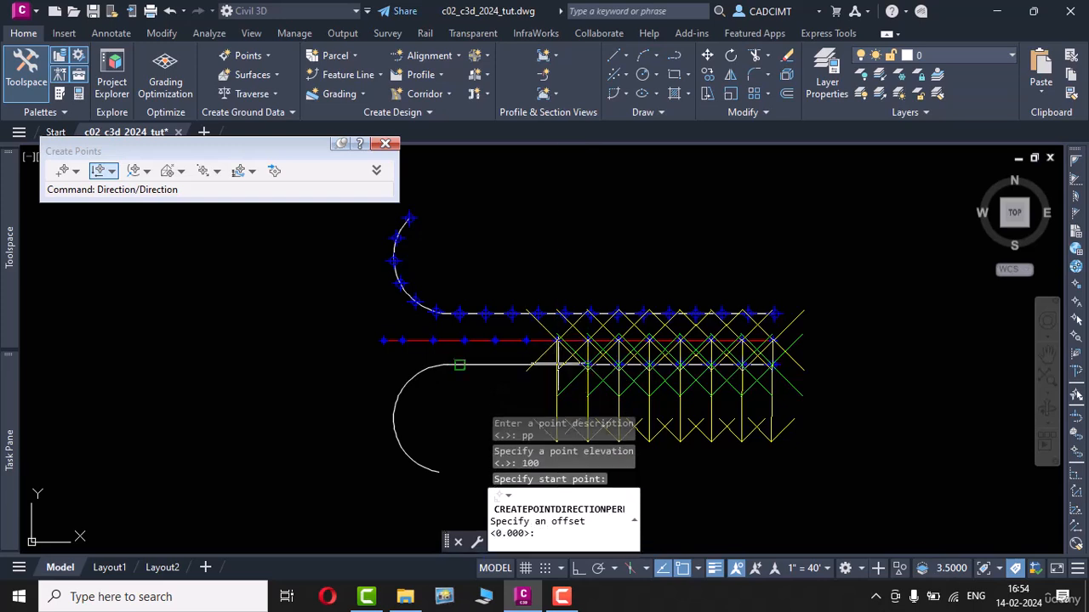
key("Return")
left_click(558, 365)
type("pp")
key("Return")
type("100")
Step: Create the ninth perpendicular point from the east on the south edge, with zero offset, description pp and elevation 100
key("Return")
left_click(526, 341)
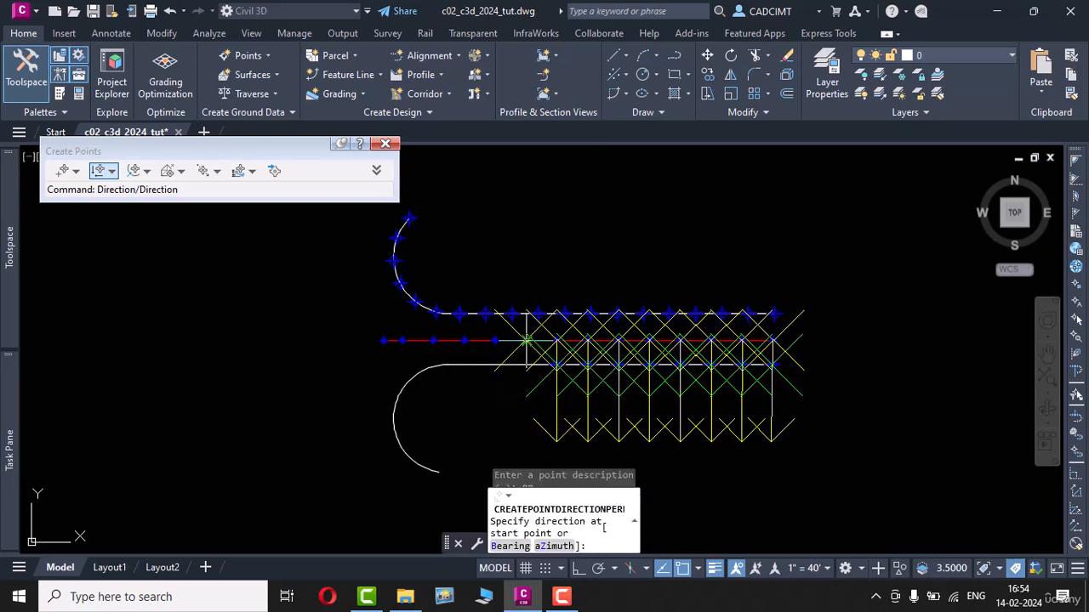
left_click(526, 365)
key("Return")
left_click(495, 364)
type("pp")
key("Return")
type("100")
Step: Create the tenth perpendicular point from the east on the south edge, with zero offset, description pp and elevation 100
key("Return")
left_click(495, 341)
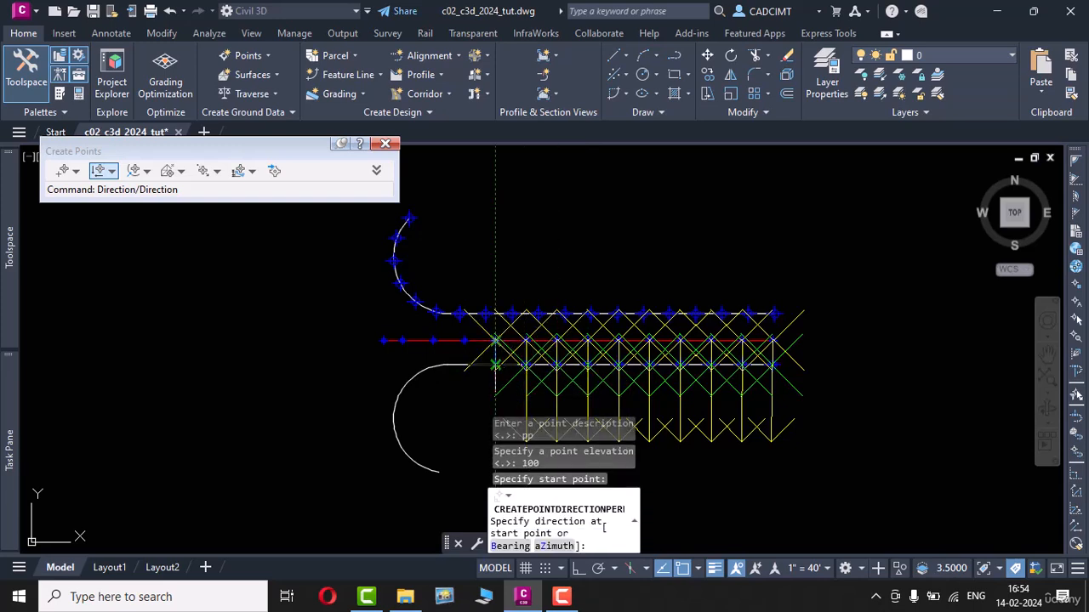
left_click(495, 365)
key("Return")
left_click(464, 365)
type("pp")
Step: Create the last perpendicular point at the straight south edge's west end with description pp and elevation 100, and end the command
key("Return")
type("100")
key("Return")
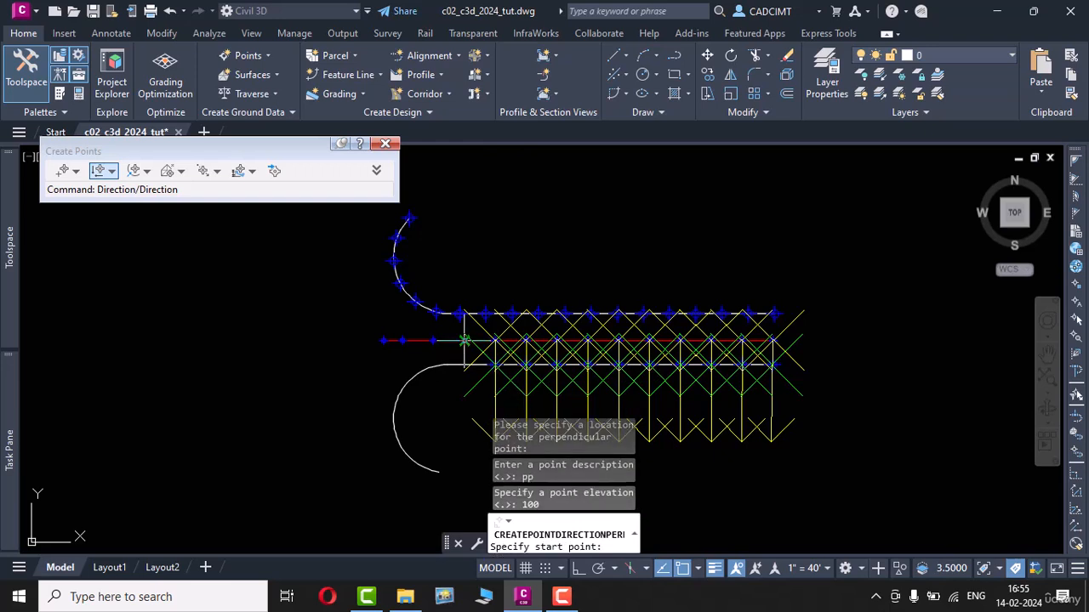
left_click(464, 341)
left_click(464, 365)
key("Return")
left_click(435, 365)
type("pp")
key("Return")
type("100")
key("Return")
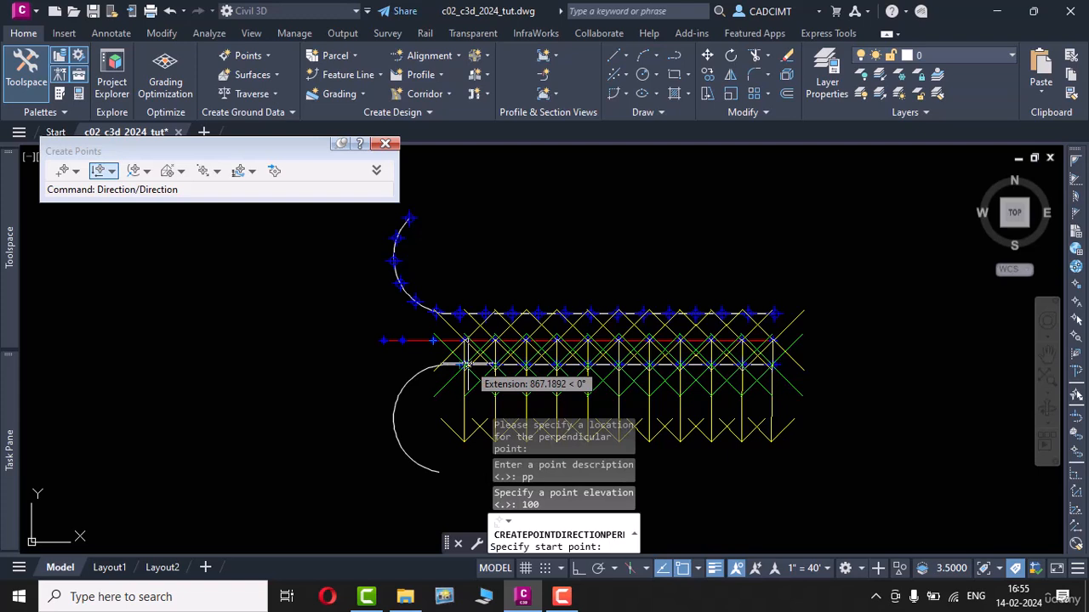
key("Escape")
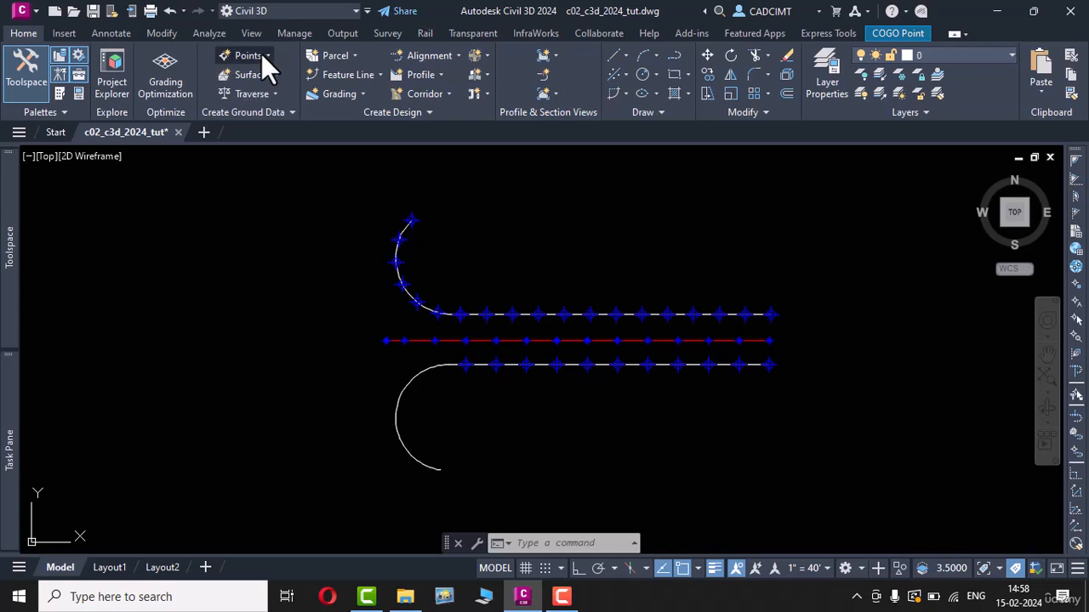
Step: Set up Measure Object points on the south curve with the default start and end stations, zero offset and an interval of 1000
left_click(261, 54)
mouse_move(346, 97)
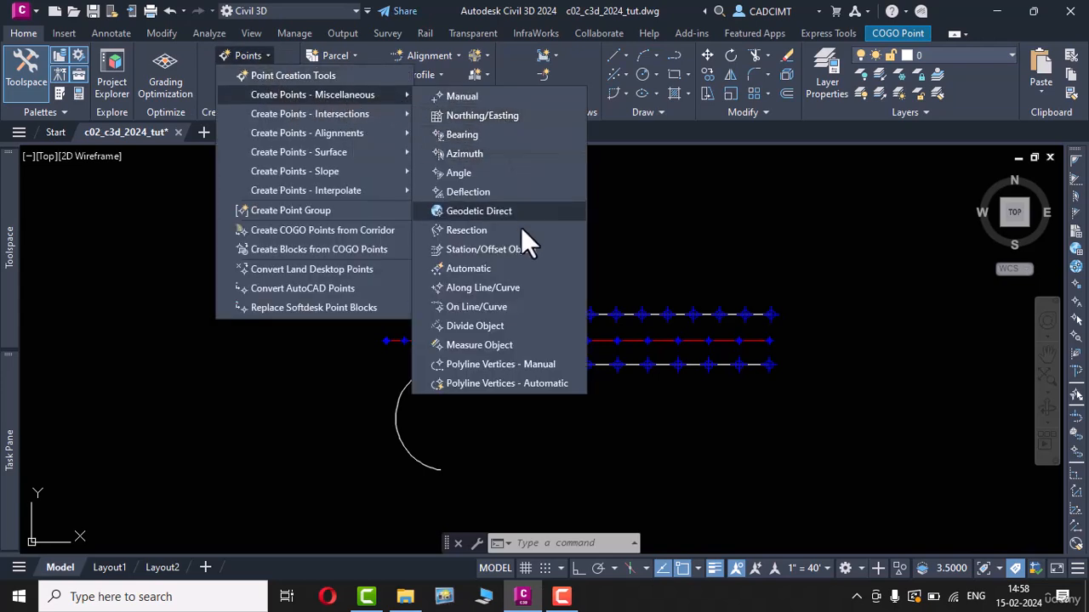
left_click(522, 345)
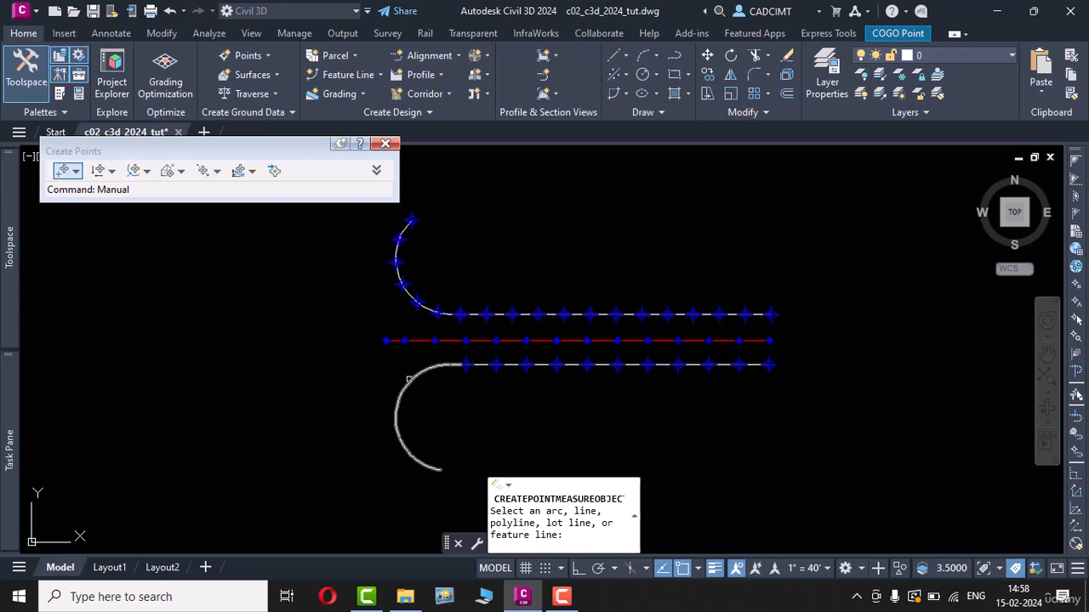
left_click(413, 381)
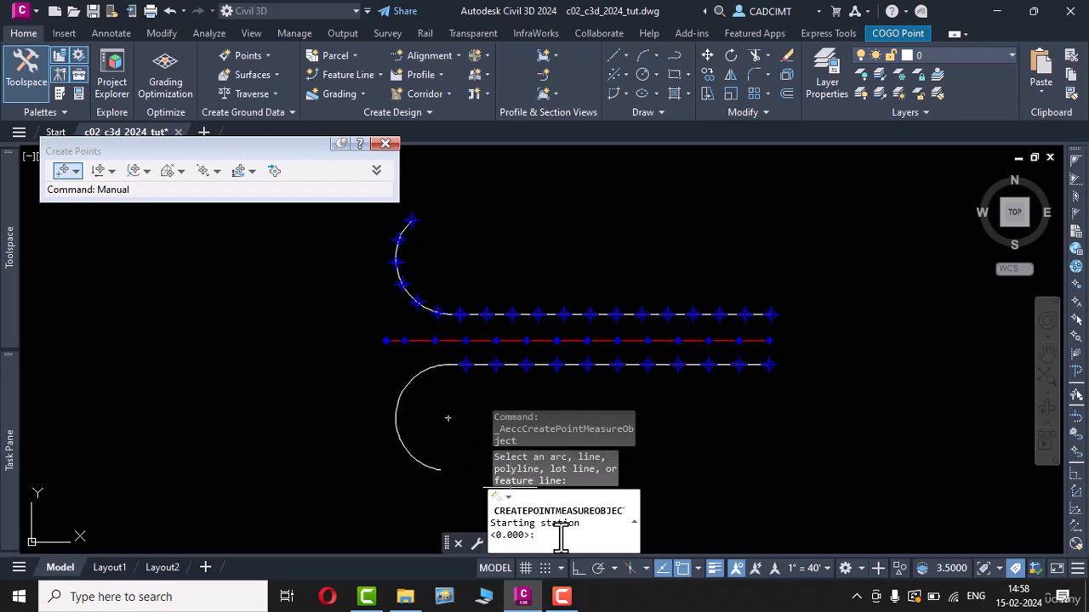
key("Return")
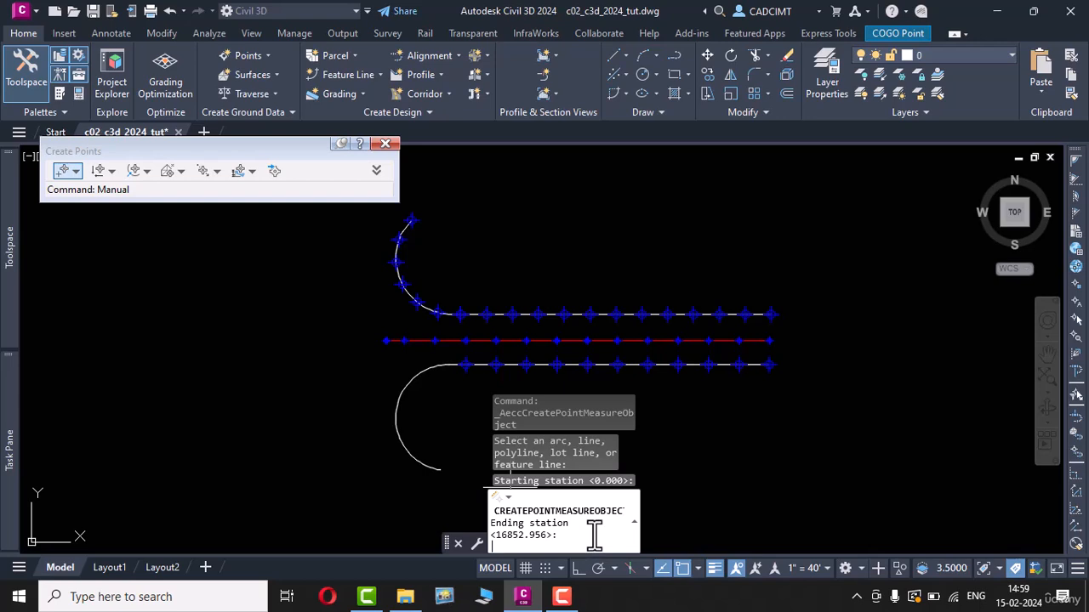
key("Return")
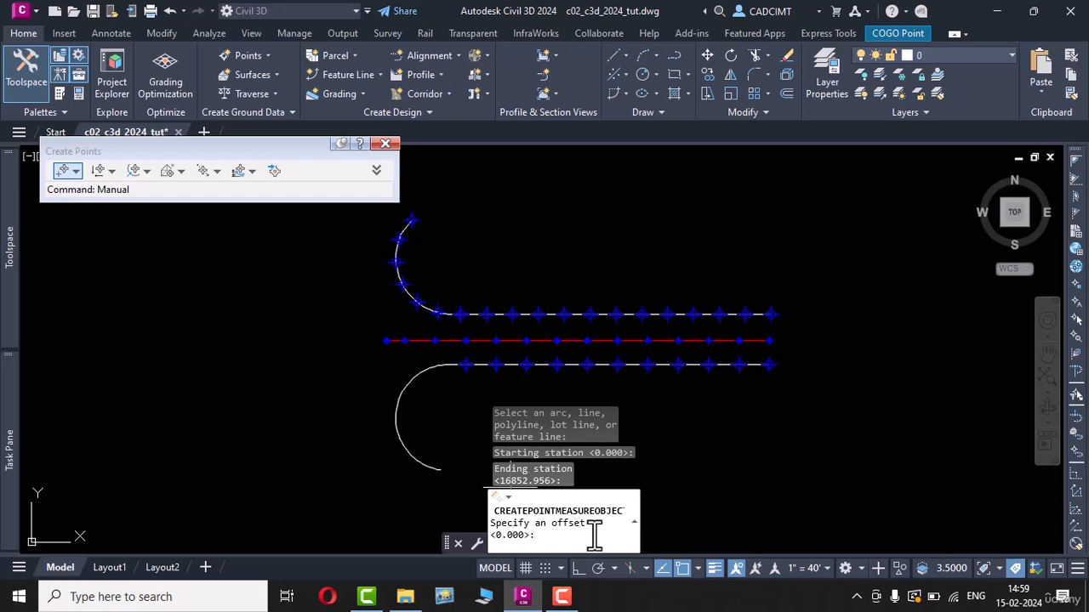
key("Return")
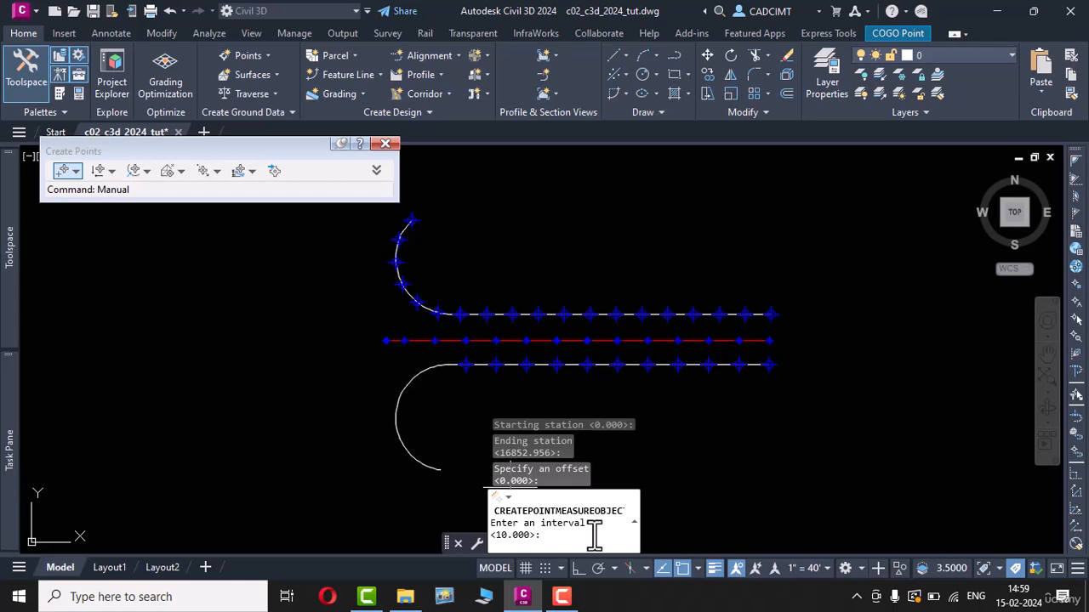
type("1000")
key("Return")
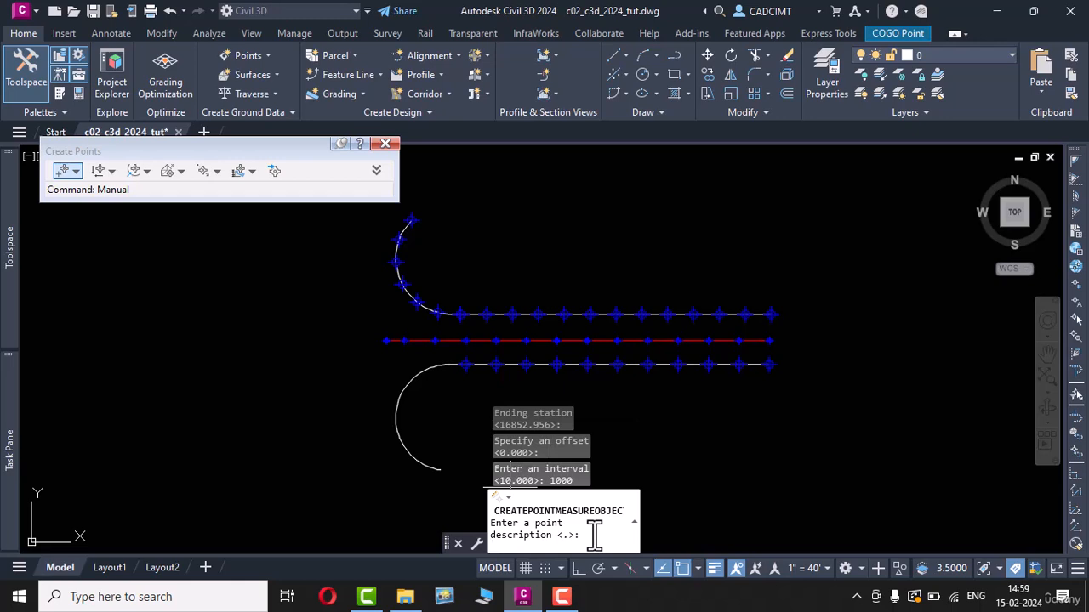
Step: Create the first three measured points at the south curve's start, each with description osp and elevation 100
type("osp")
key("Return")
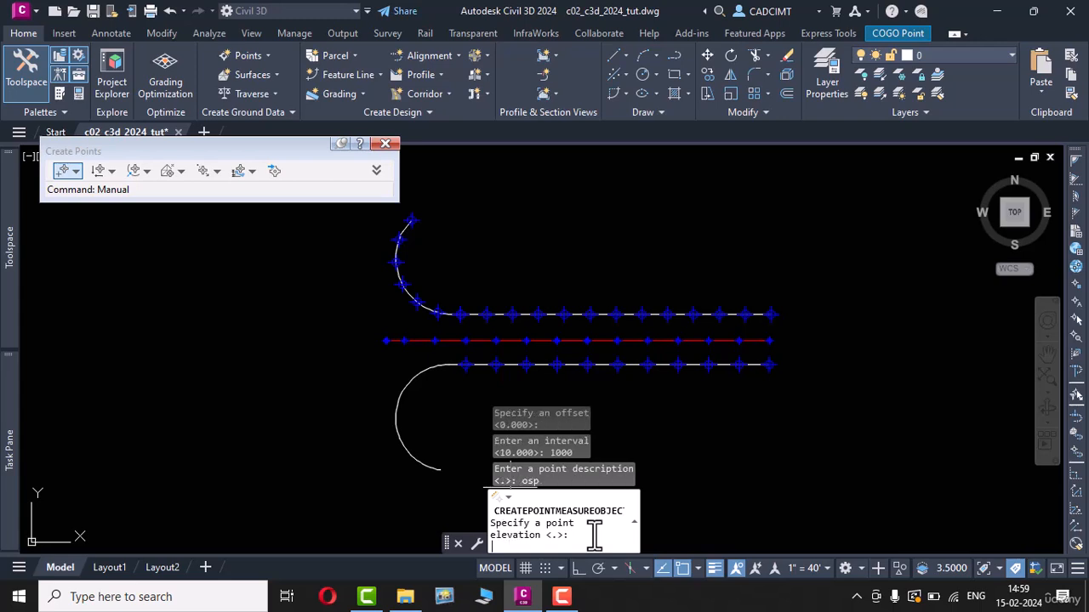
type("100")
key("Return")
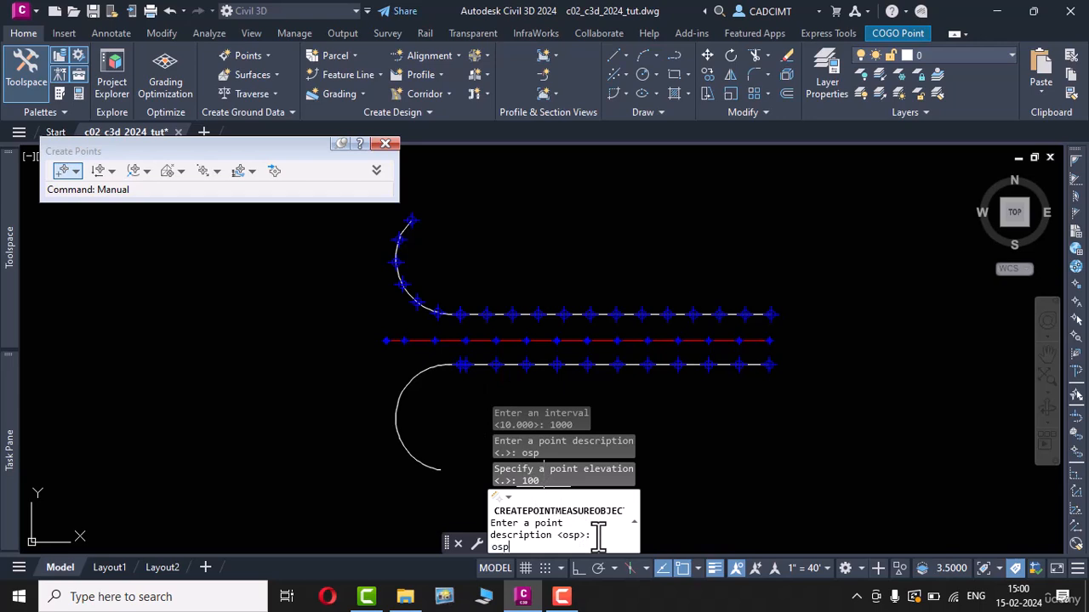
key("Return")
type("100")
key("Return")
type("osp")
key("Return")
type("100")
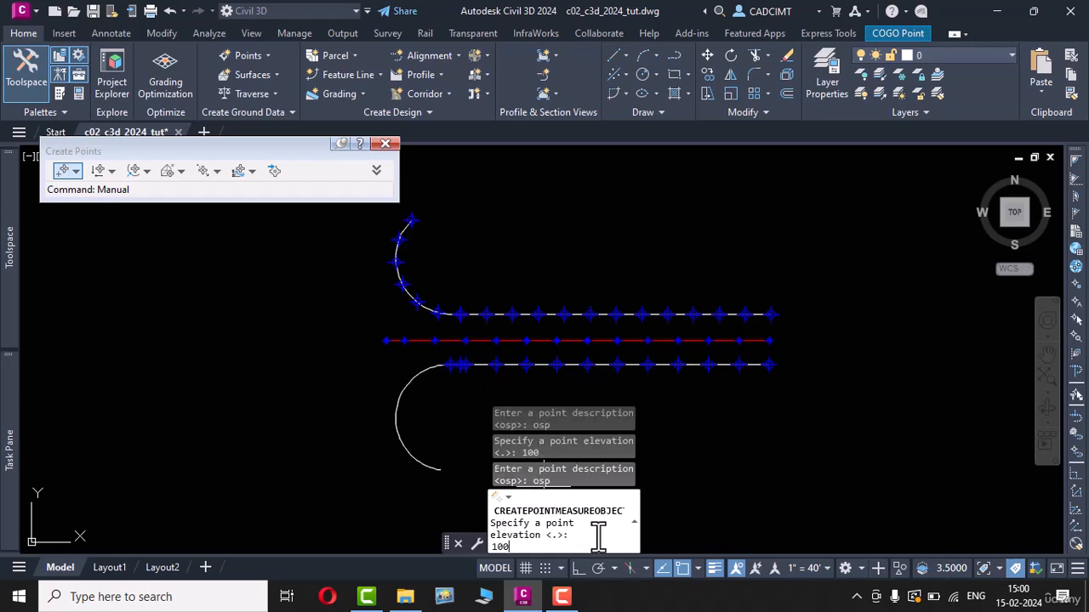
key("Return")
Step: Create the measured points around the south curve to just past its westernmost part, each with description osp and elevation 100
type("osp")
key("Return")
type("100")
key("Return")
type("osp")
key("Return")
type("100")
key("Return")
type("osp")
key("Return")
type("100")
key("Return")
type("osp100")
key("Return")
type("osp")
key("Return")
type("100")
key("Return")
type("osp")
Step: Create the remaining measured points to the south curve's far end with description osp and elevation 100, and end the command
key("Return")
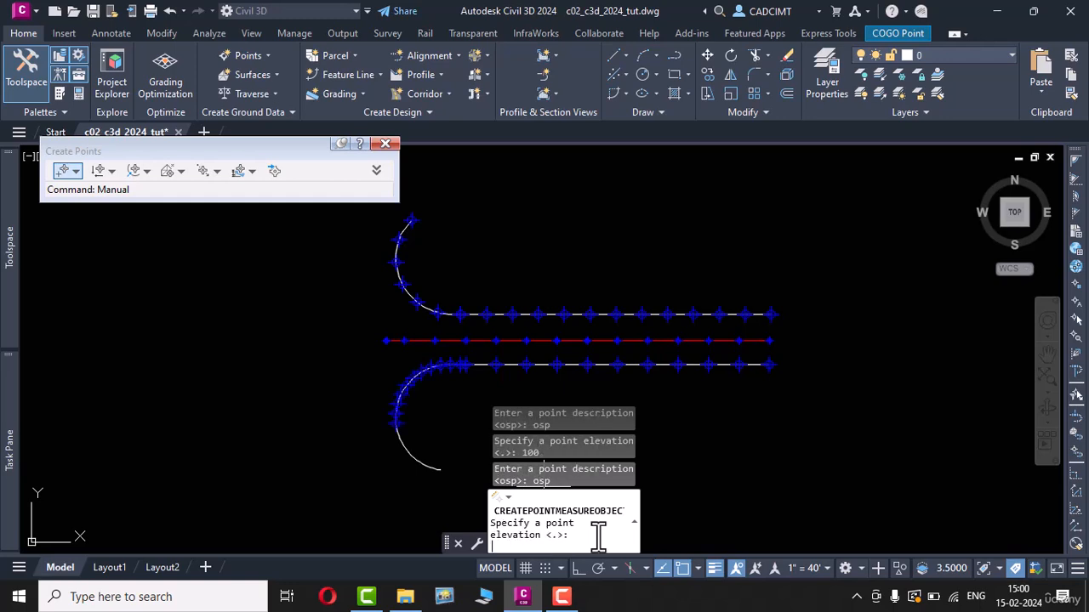
type("100")
key("Return")
type("osp")
key("Return")
type("100")
key("Return")
type("osp")
key("Return")
type("100")
key("Return")
type("o")
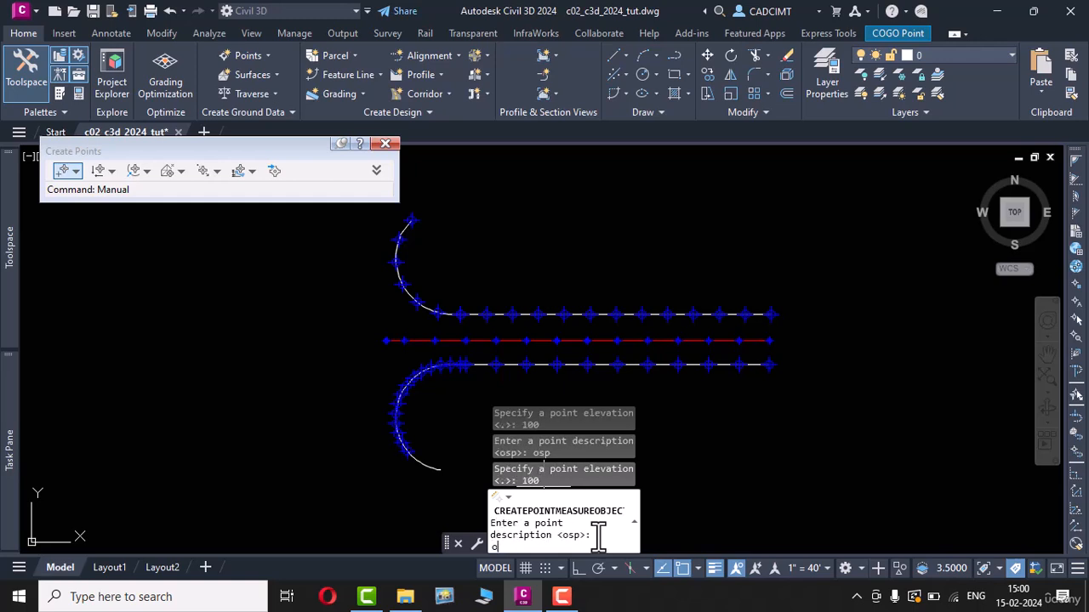
type("sp")
key("Return")
type("100")
key("Return")
type("osp")
key("Return")
type("100")
key("Return")
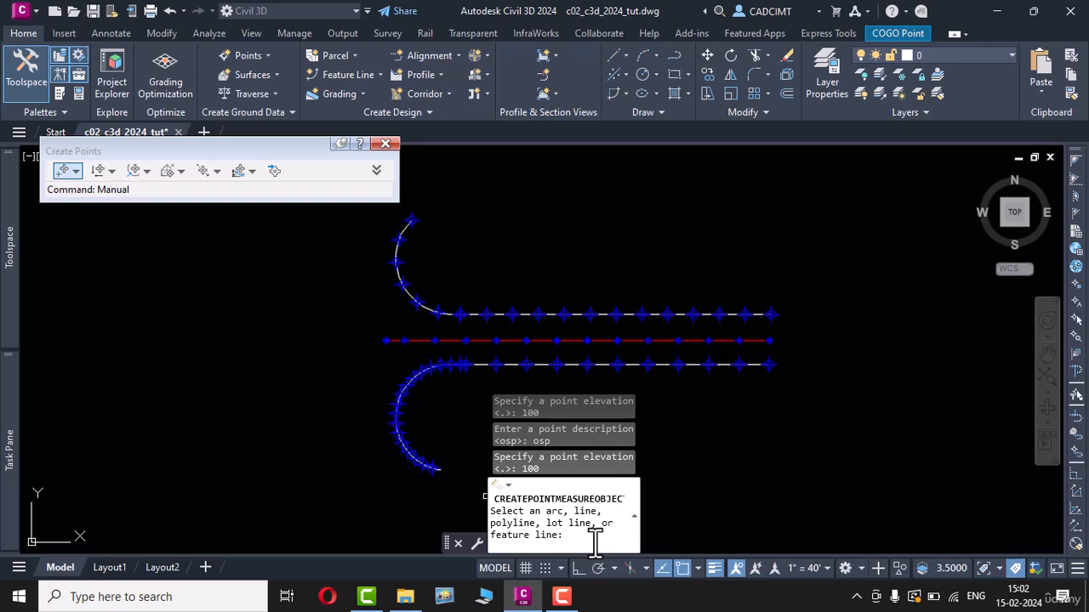
key("Escape")
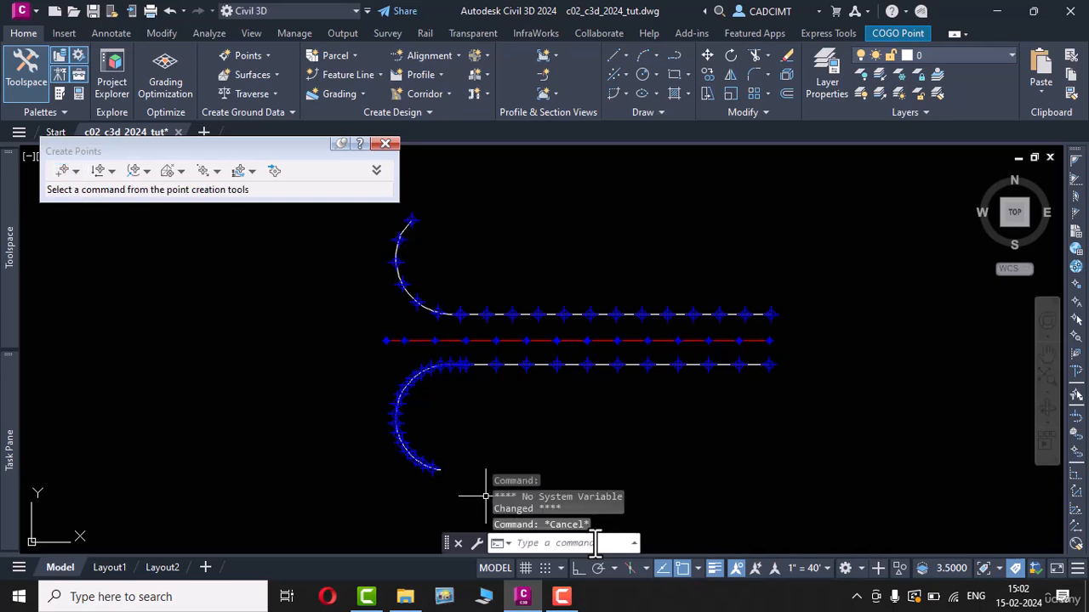
key("Escape")
key("Escape")
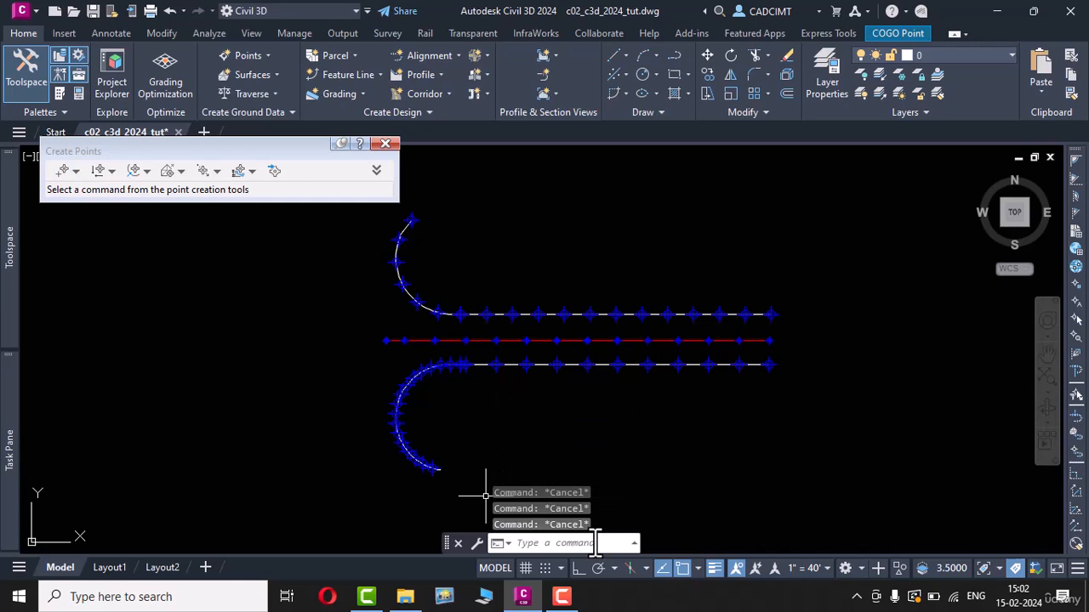
Step: Save the drawing under the file name c02_tut01 in the c02_c3d_2023_tut folder
double_click(35, 9)
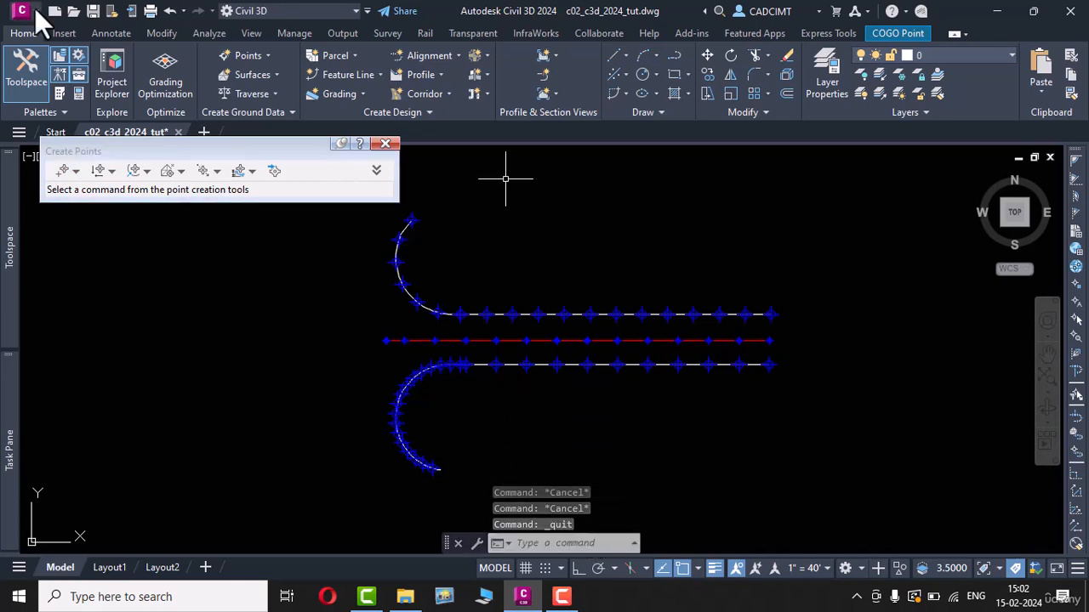
left_click(35, 7)
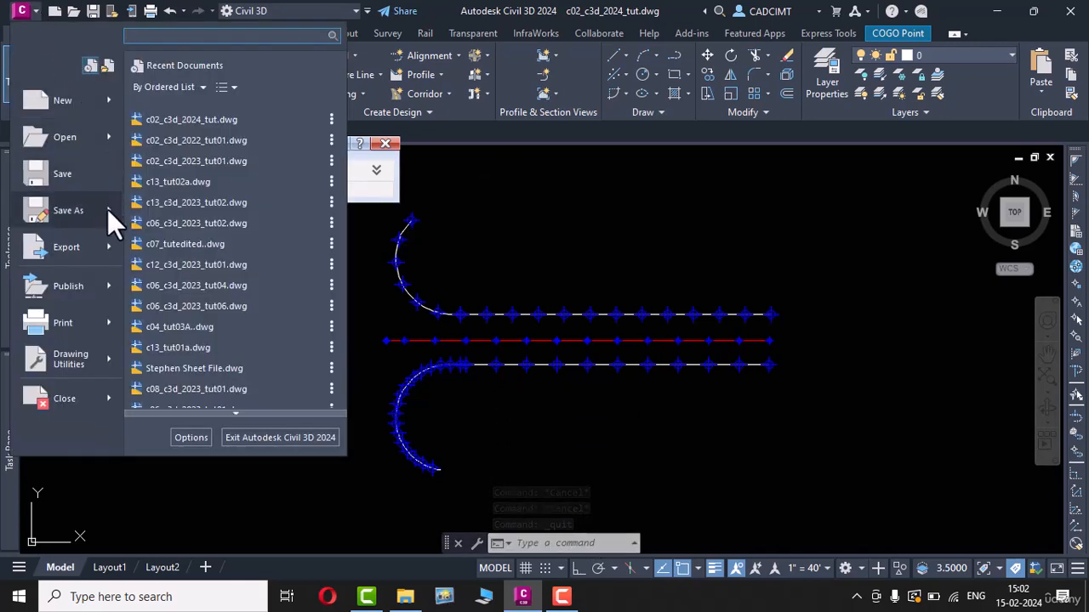
mouse_move(107, 209)
key("Escape")
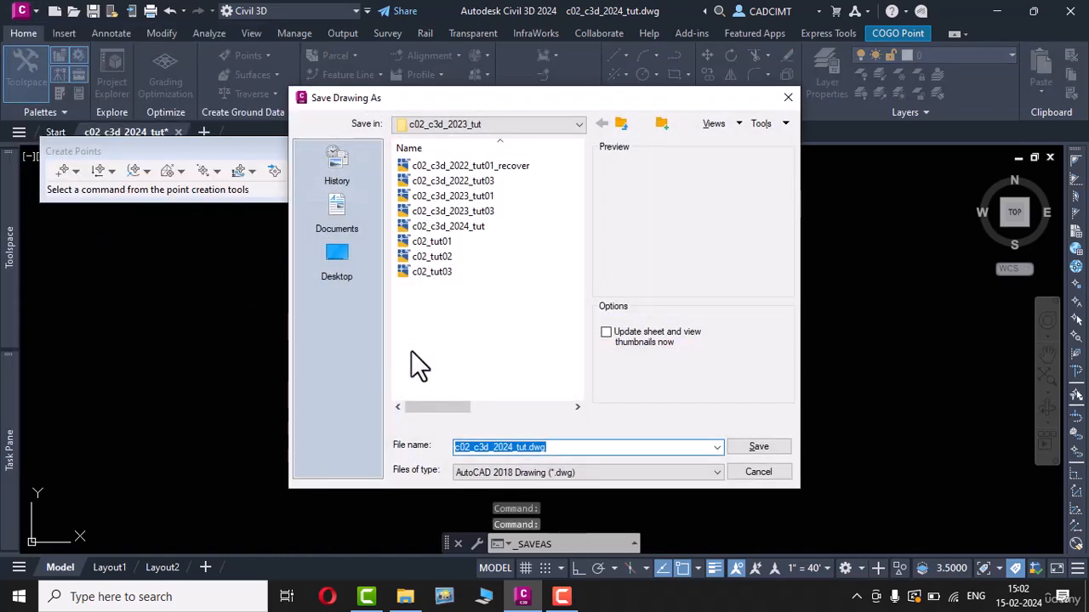
left_click(541, 448)
key("BackSpace")
key("BackSpace")
key("BackSpace")
key("BackSpace")
key("BackSpace")
key("BackSpace")
key("BackSpace")
key("BackSpace")
key("BackSpace")
key("BackSpace")
key("BackSpace")
key("BackSpace")
key("BackSpace")
key("BackSpace")
key("BackSpace")
key("BackSpace")
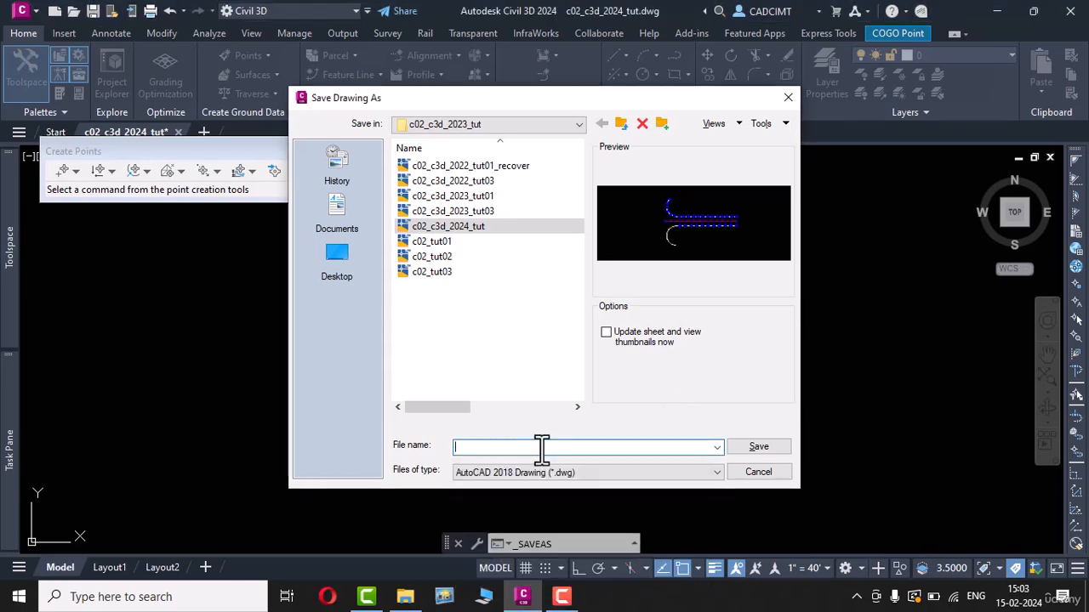
type("c")
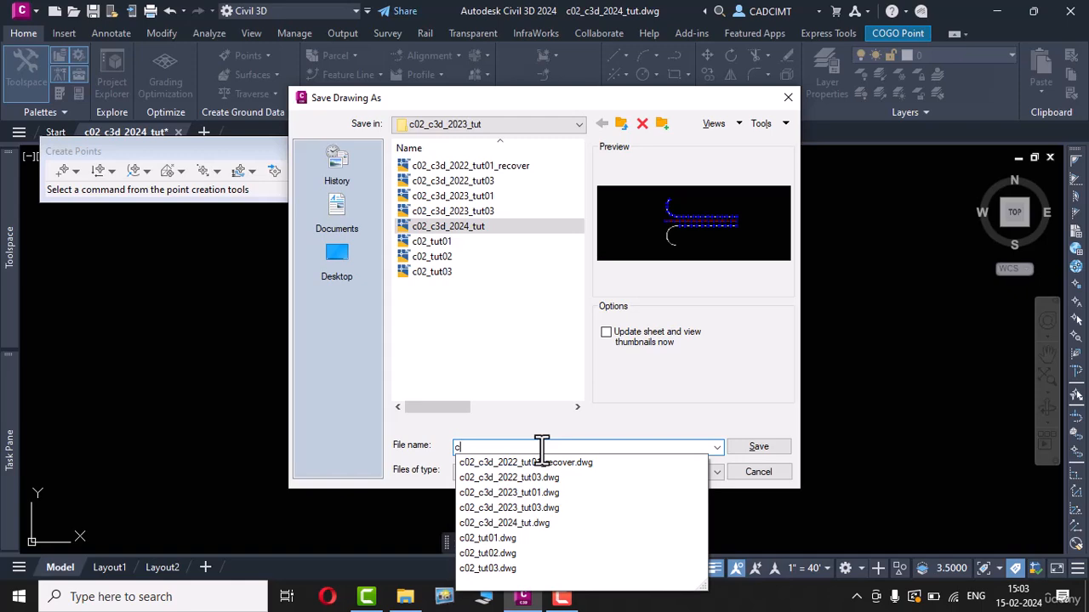
type("02_tu")
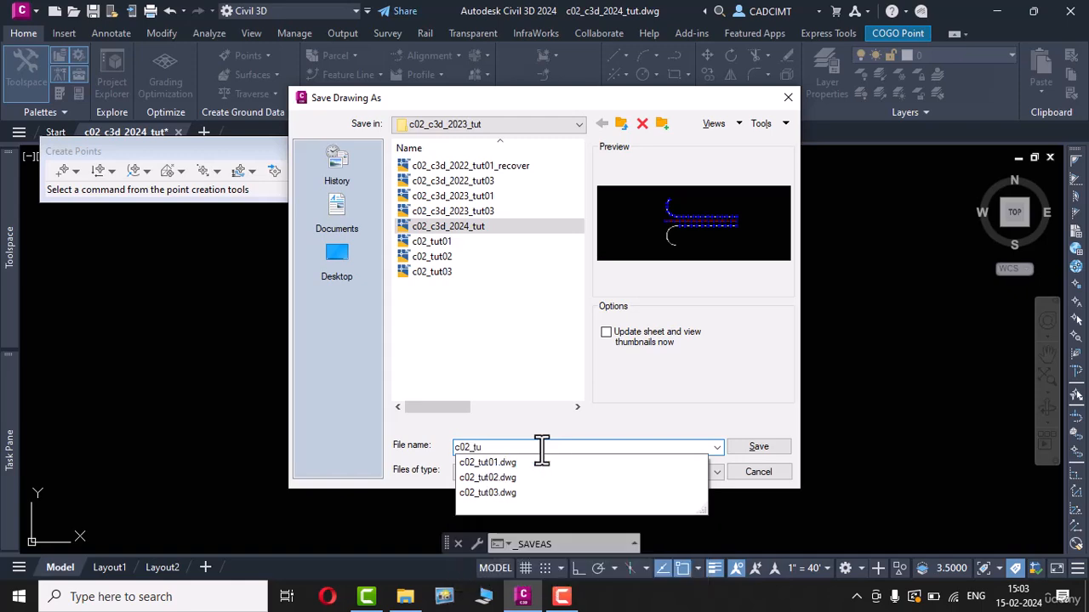
type("t01")
left_click(751, 446)
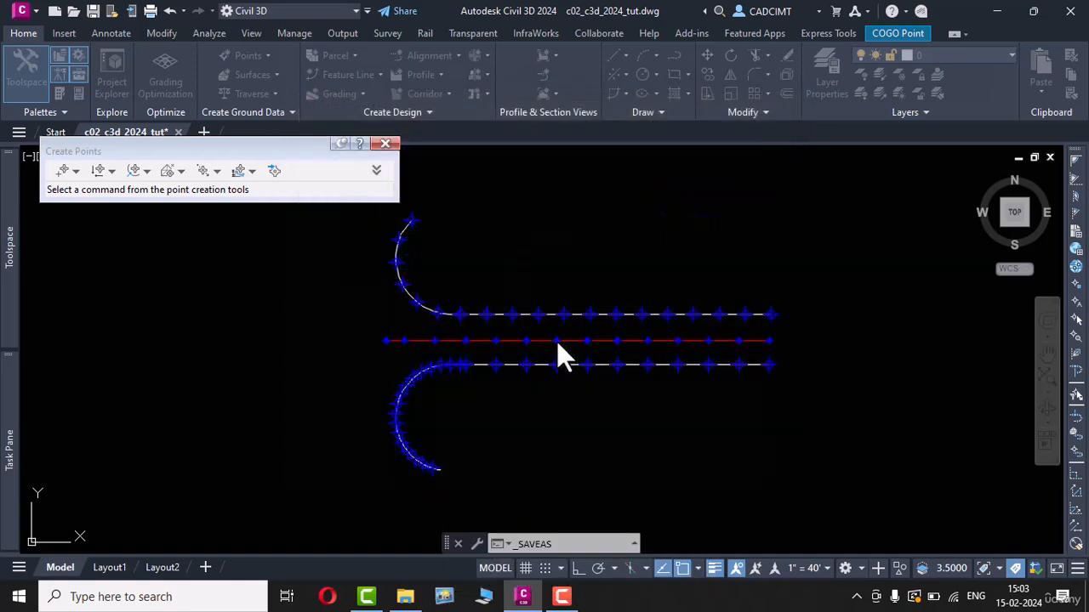